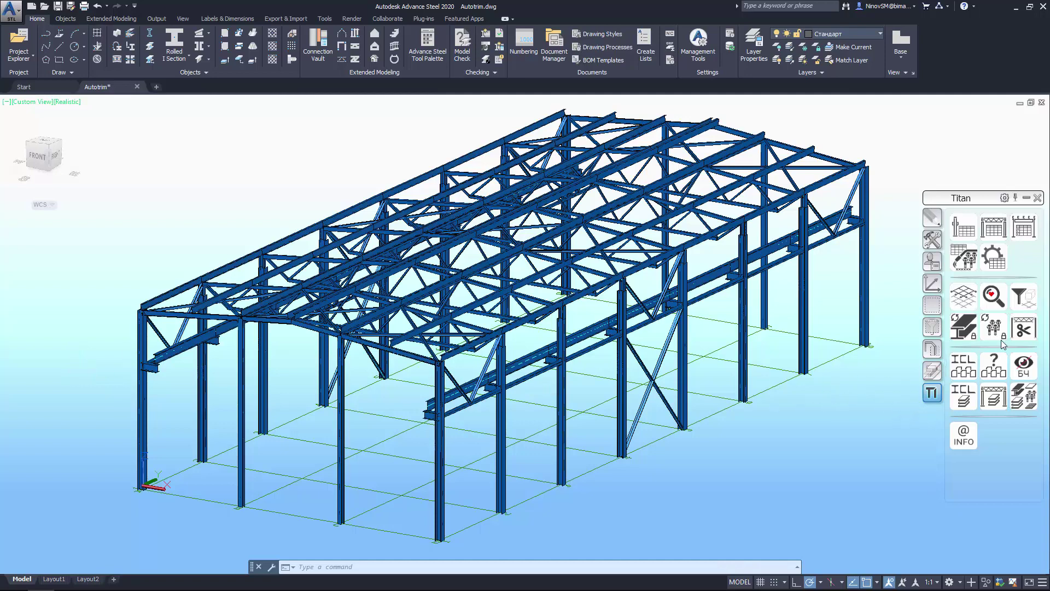
Open the Titan Auto trim dialog, with all element roles still set to None.
click(1026, 328)
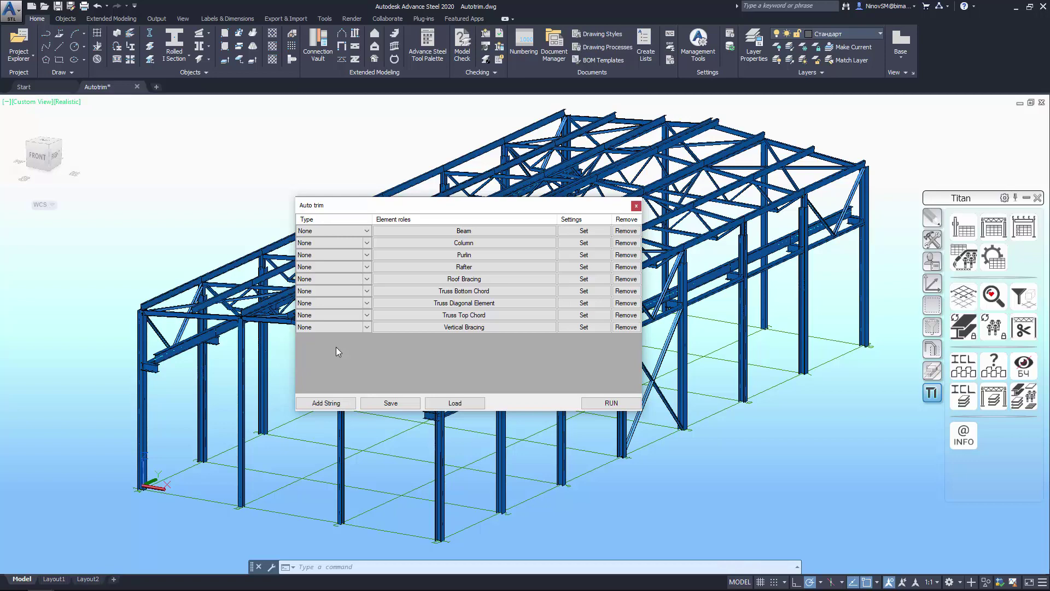
Make rule 1 cut truss top chords at truss diagonal elements with zero gap.
click(367, 230)
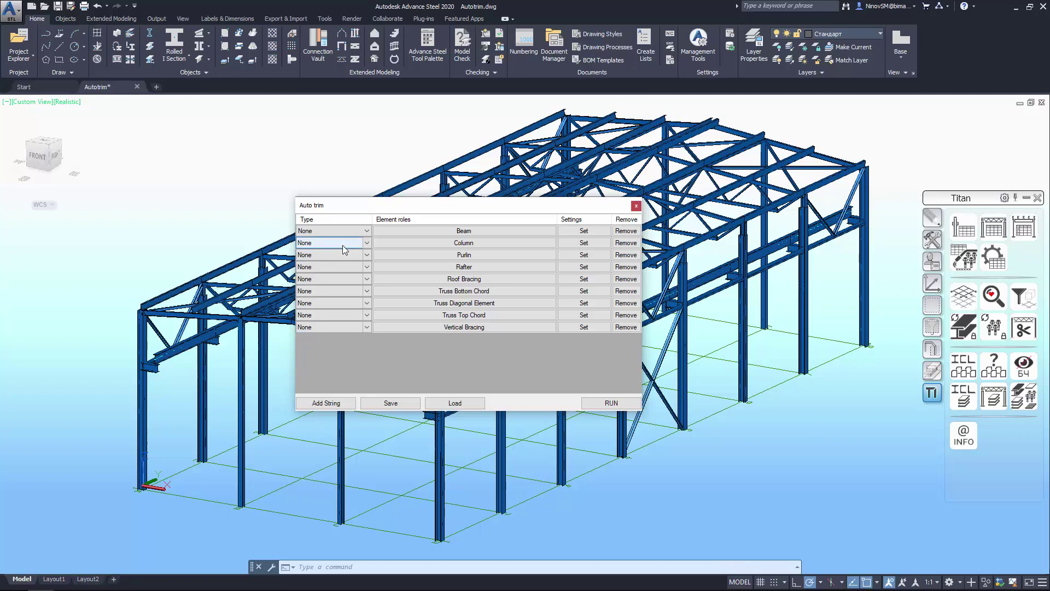
click(354, 253)
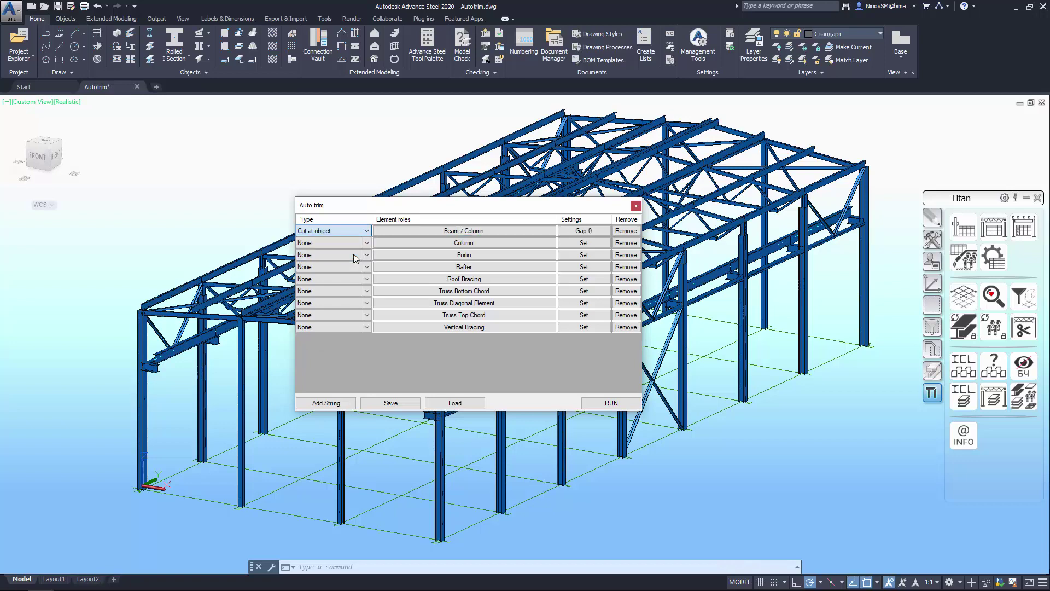
click(447, 233)
click(575, 238)
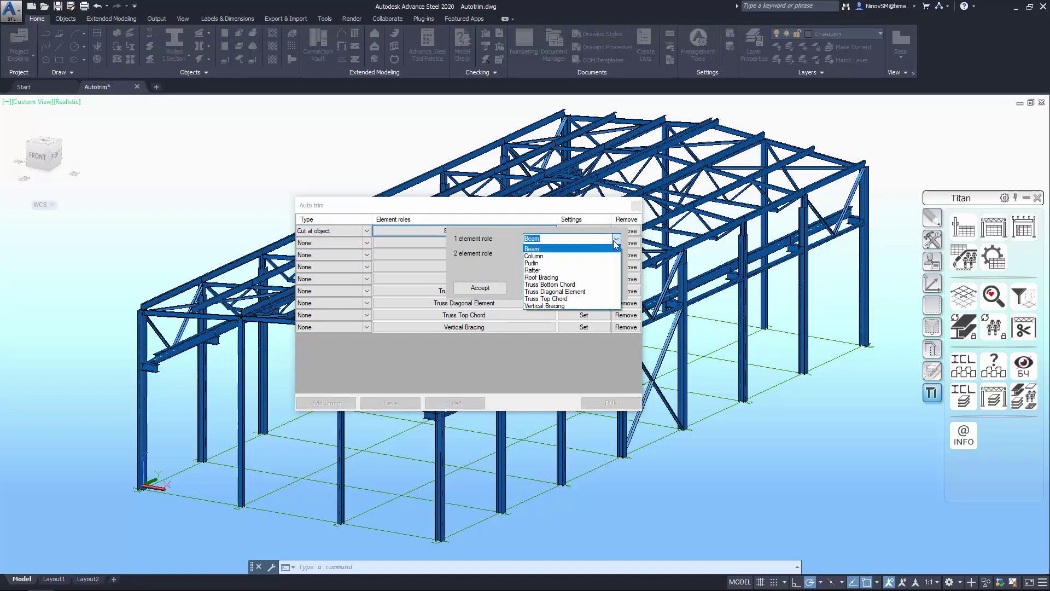
click(573, 299)
click(574, 254)
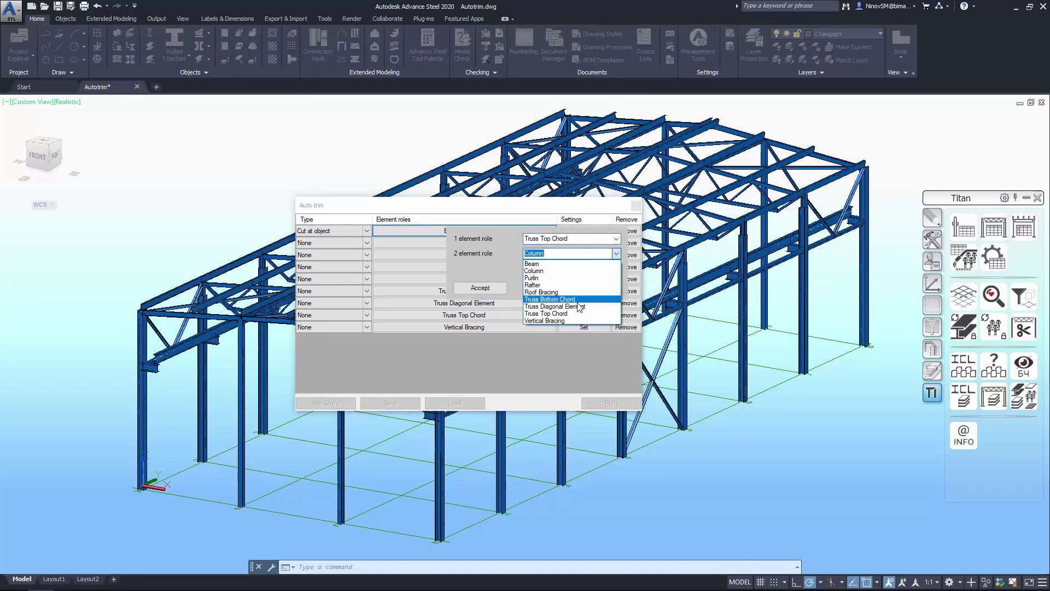
click(558, 306)
click(488, 290)
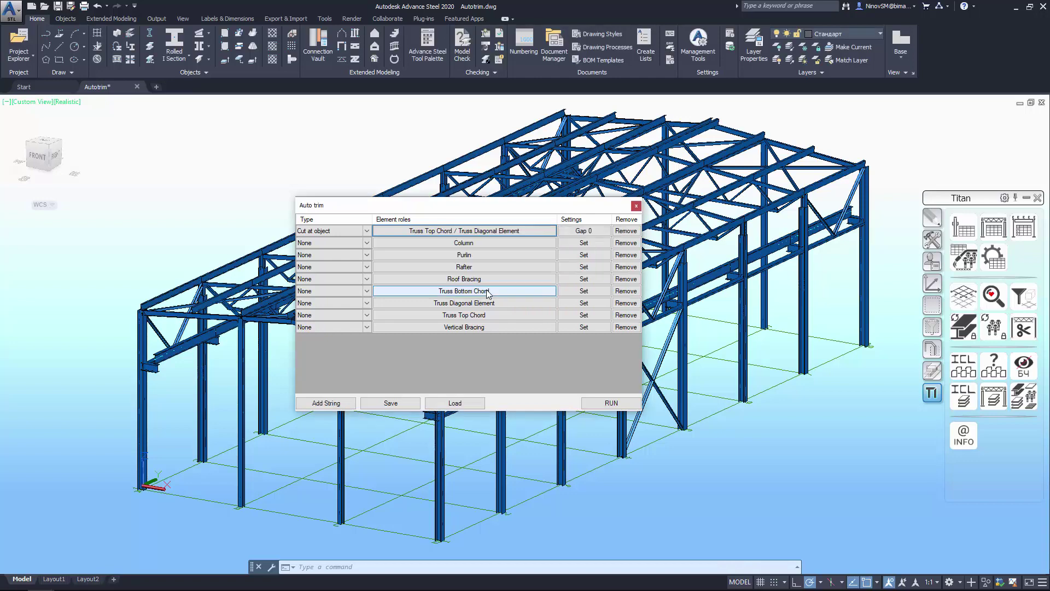
click(603, 235)
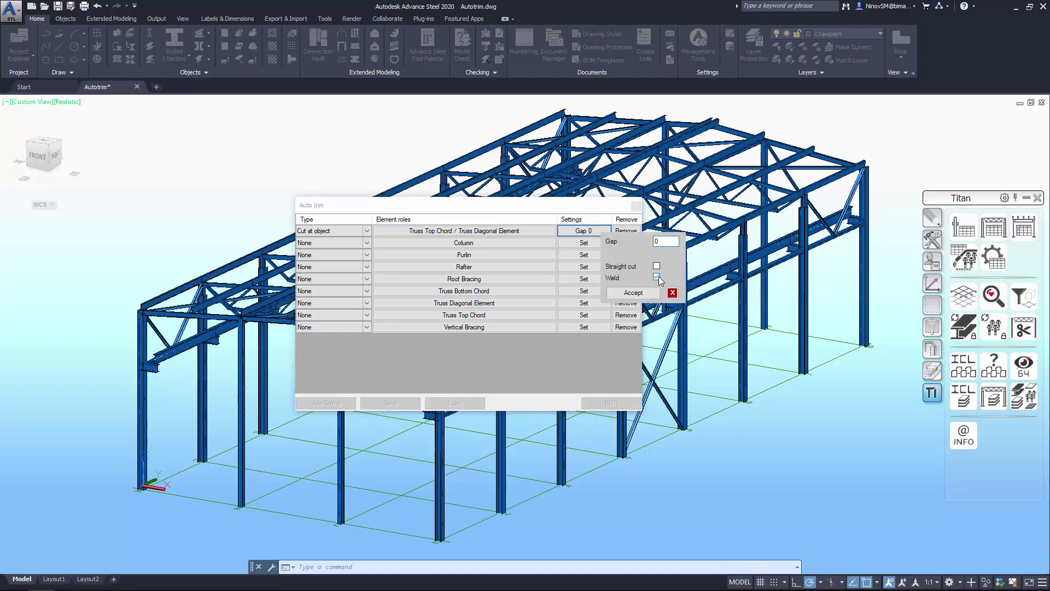
click(639, 293)
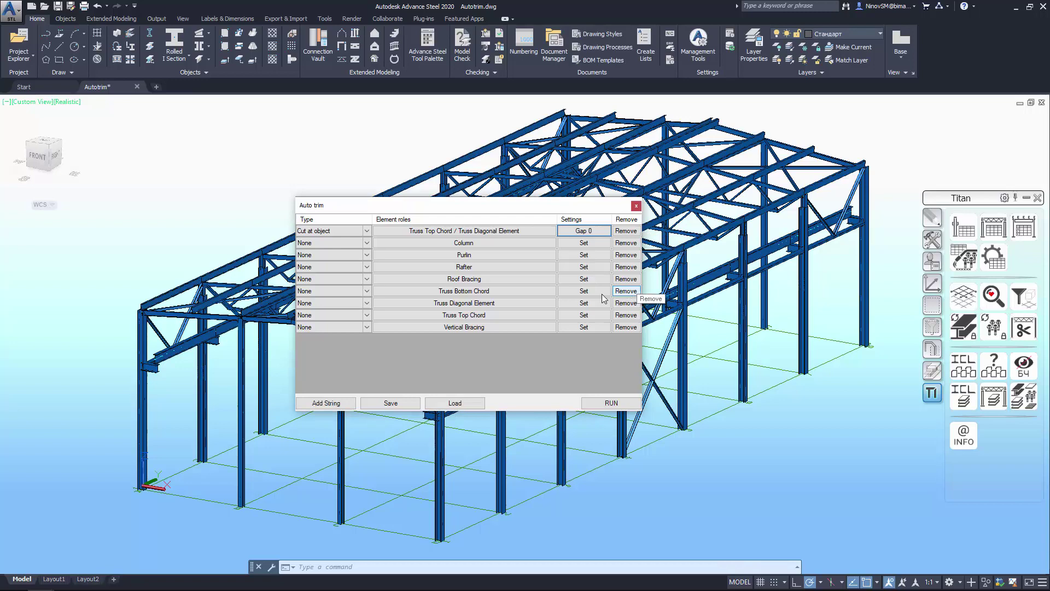
Make rule 2 cut truss bottom chords at truss diagonal elements.
click(361, 243)
click(347, 269)
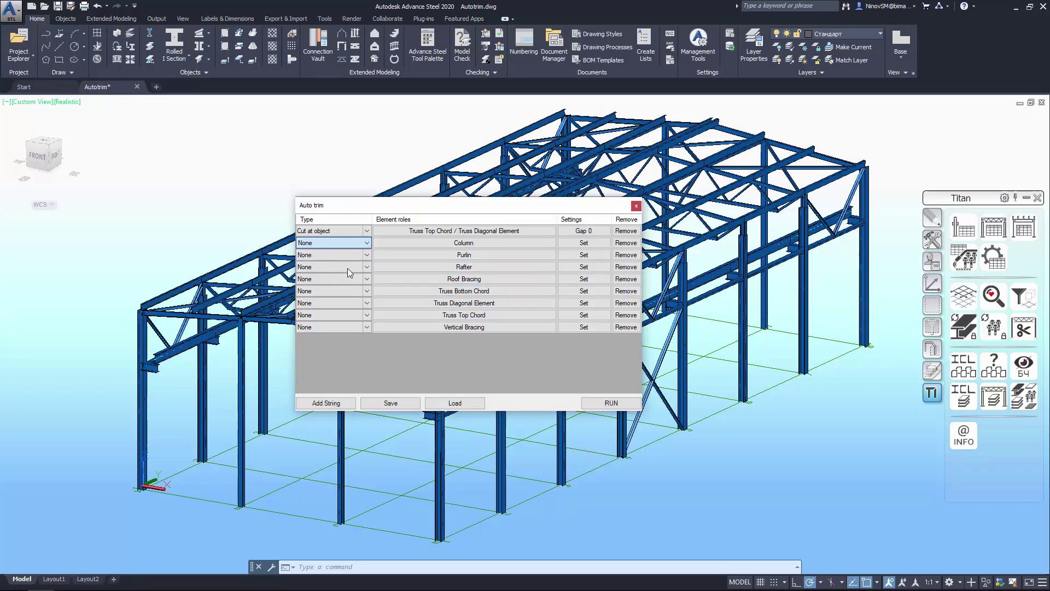
click(627, 255)
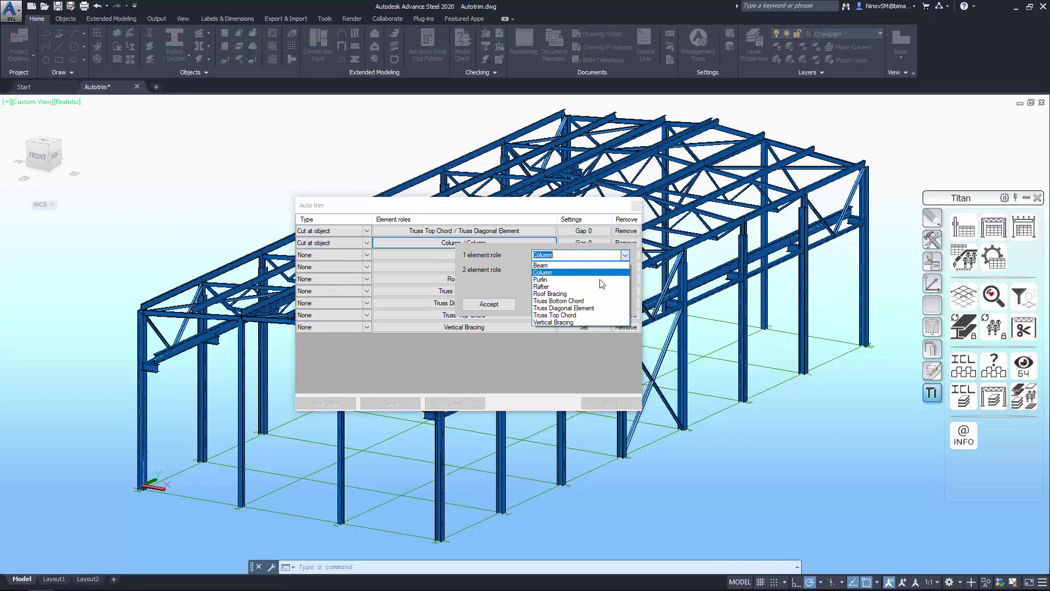
click(567, 300)
click(626, 269)
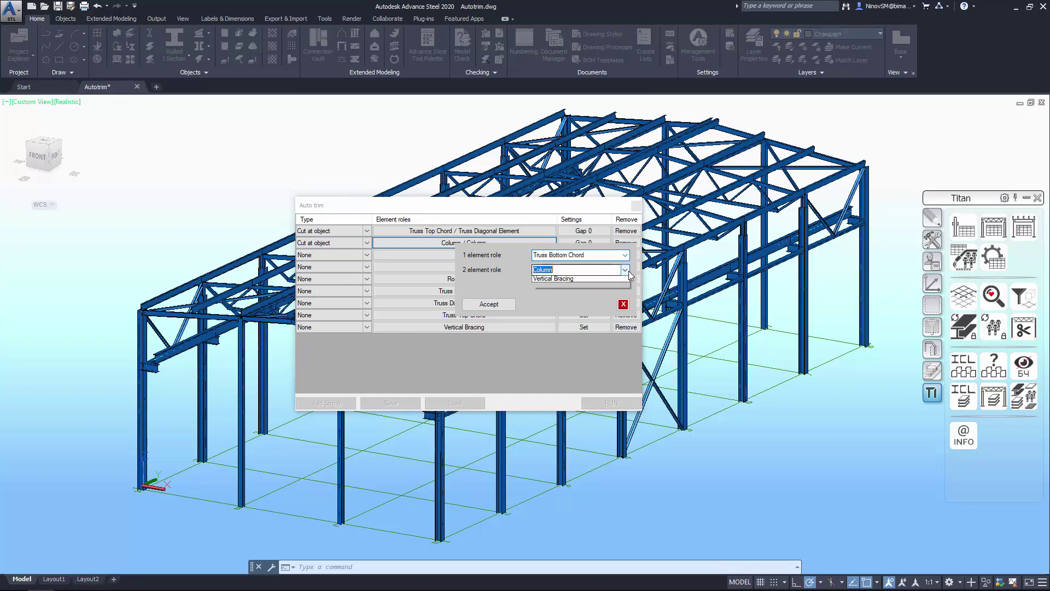
click(566, 323)
click(489, 304)
click(583, 244)
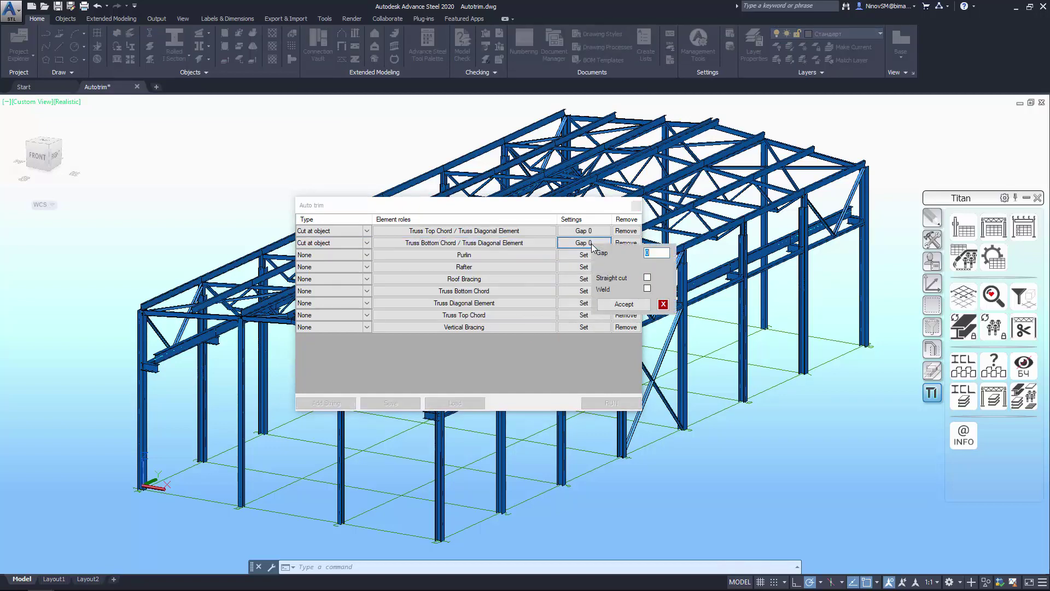
Accept rule 2's zero gap and make rule 3 a Truss Top Chord / Truss Top Chord mitre cut.
click(624, 304)
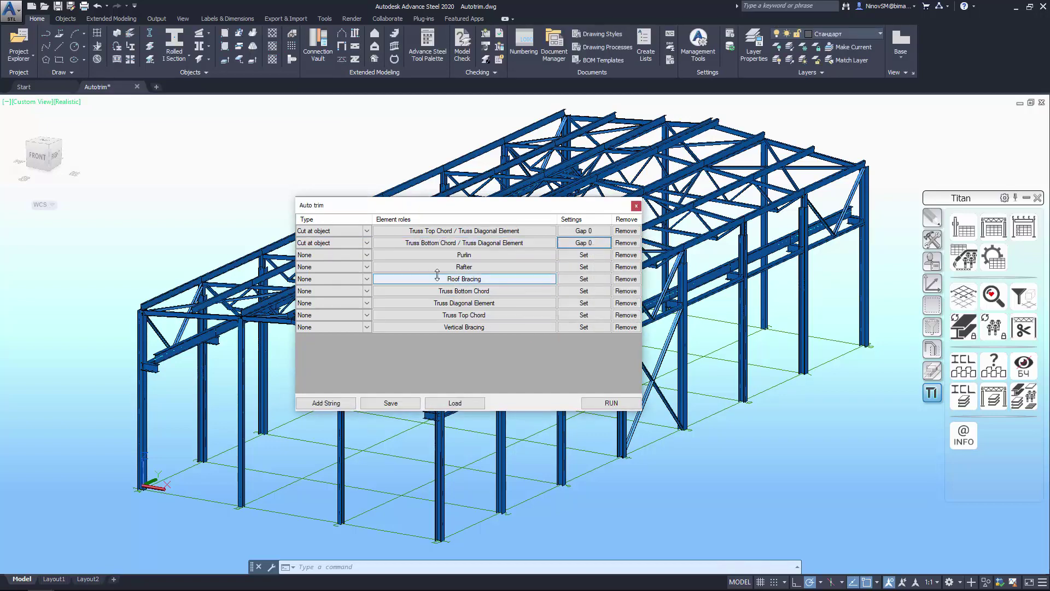
click(333, 255)
click(337, 294)
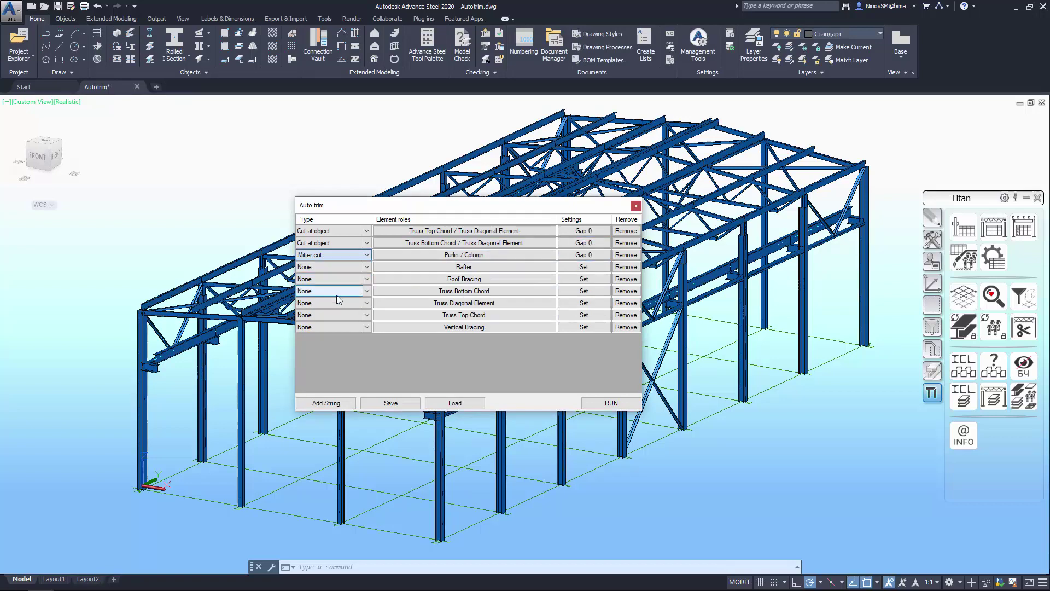
click(475, 257)
click(646, 270)
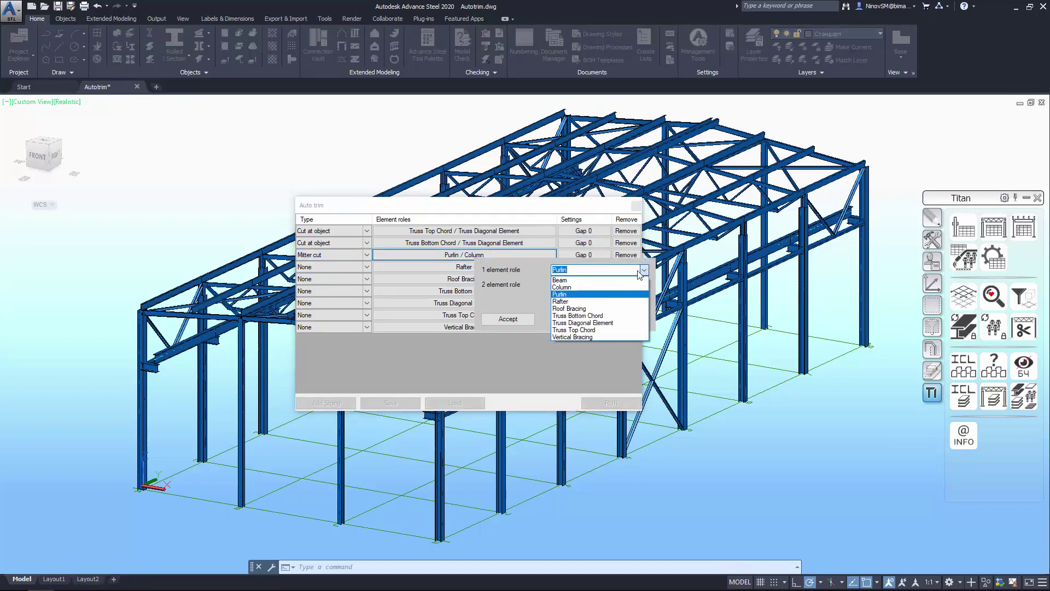
click(574, 329)
click(645, 285)
click(575, 345)
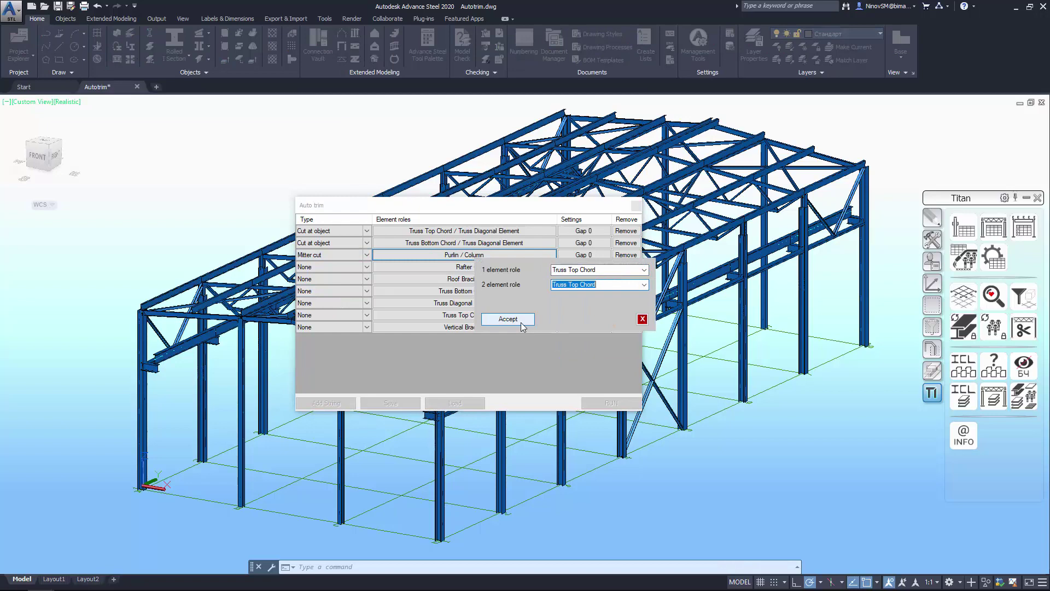
click(508, 319)
click(583, 255)
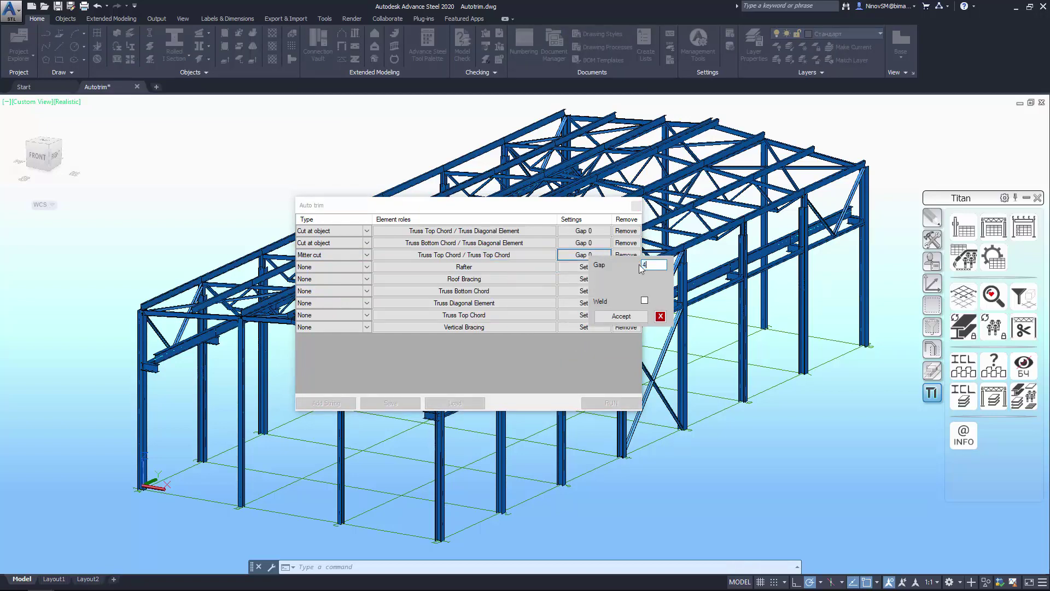
text(40)
Accept rule 3's 40 gap; make rule 4 shorten Truss Bottom Chord by 20 and -250.
click(622, 315)
click(366, 267)
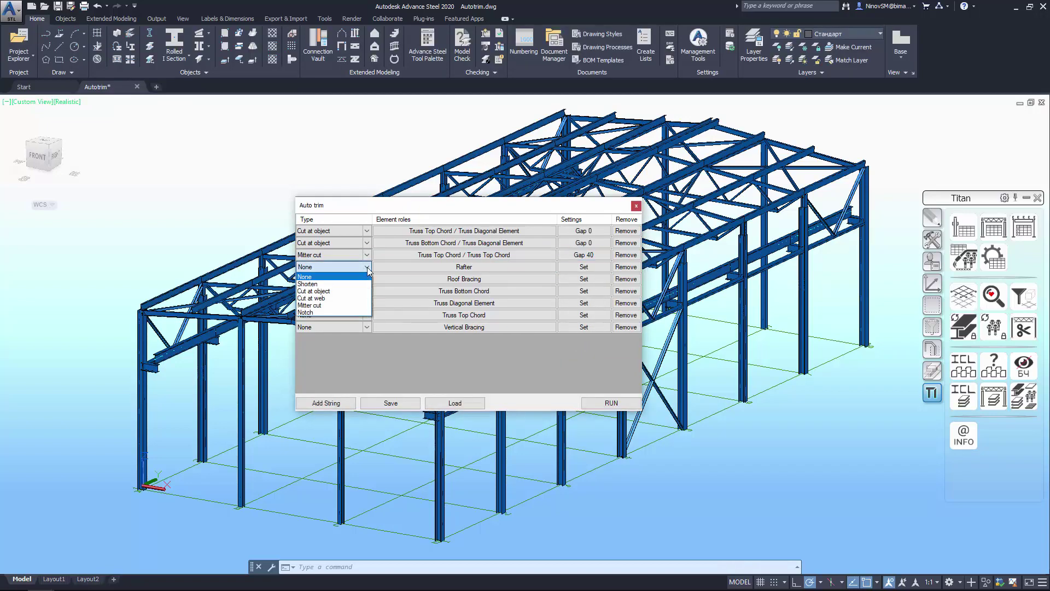
click(339, 284)
click(464, 267)
click(644, 279)
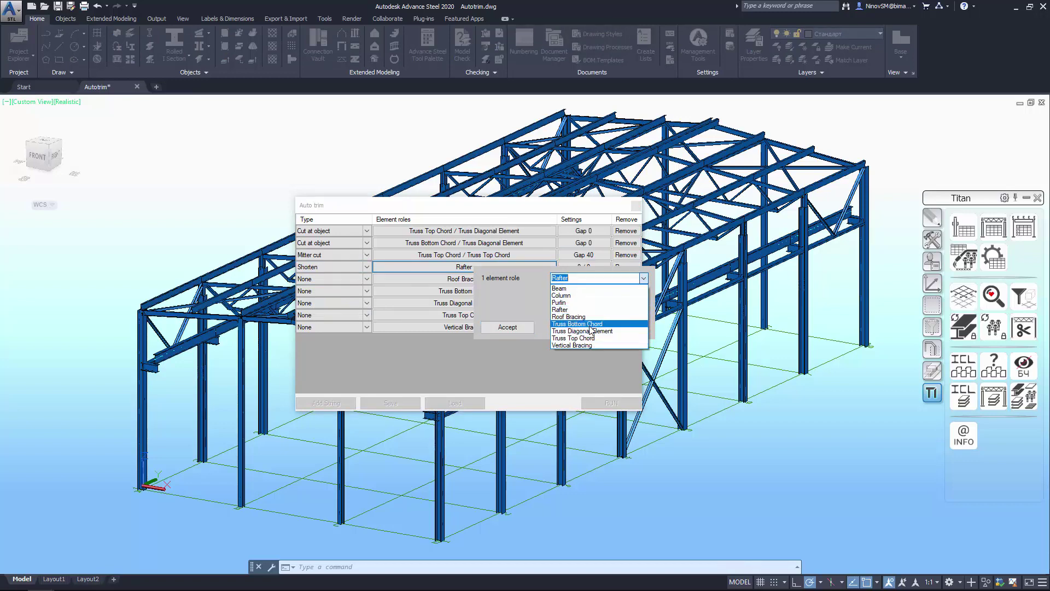
click(579, 324)
click(507, 327)
click(595, 270)
text(-250)
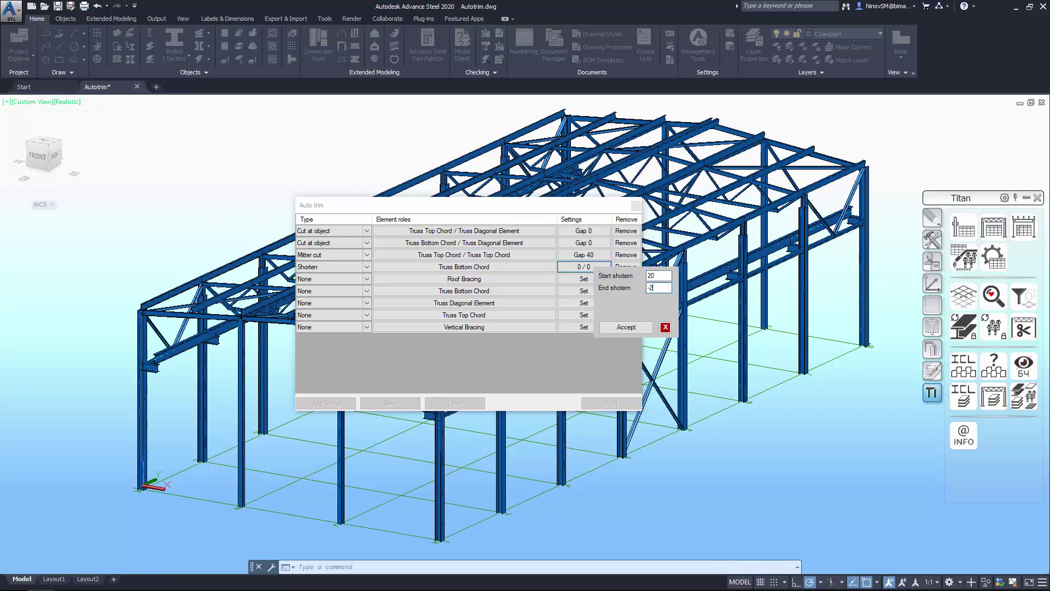
click(626, 328)
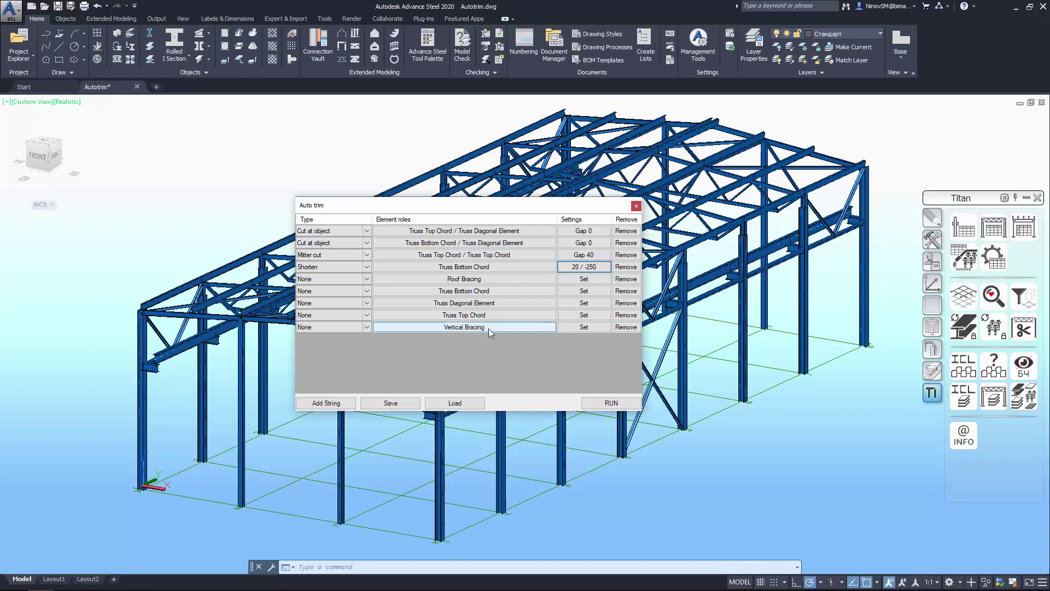
click(402, 404)
click(611, 403)
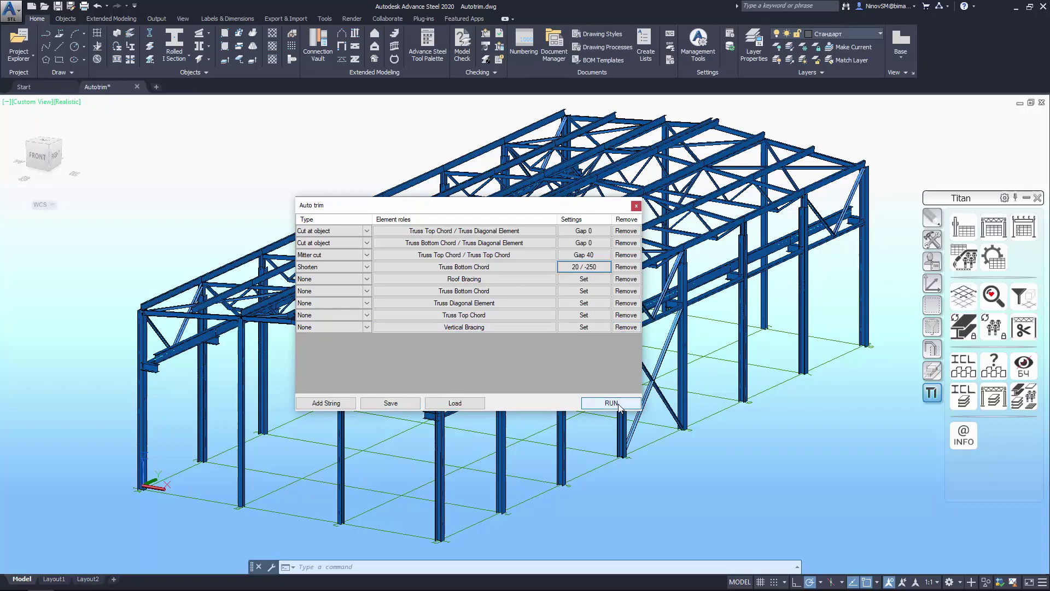
click(933, 305)
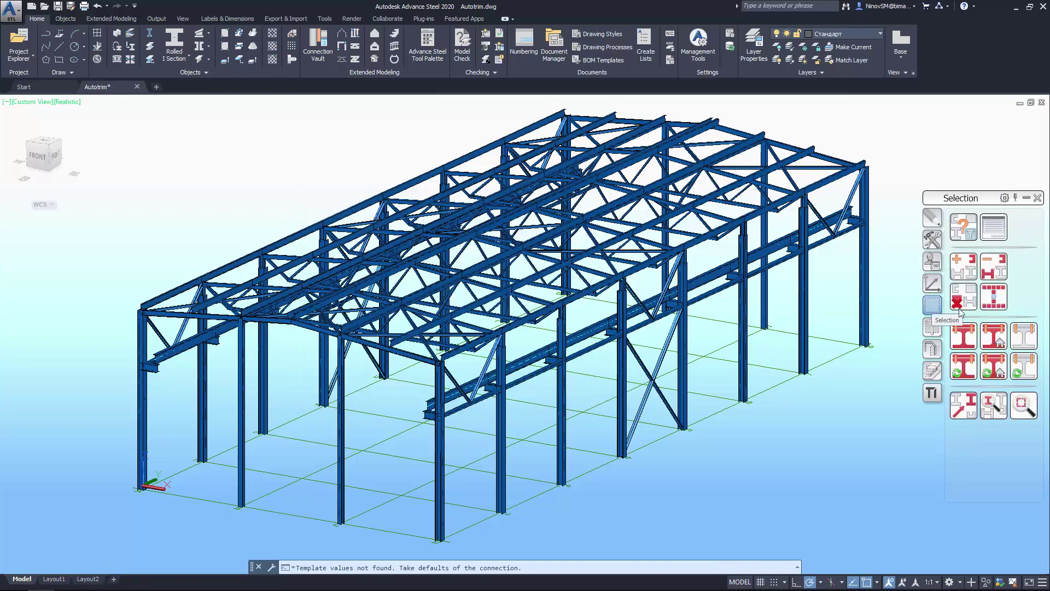
click(995, 371)
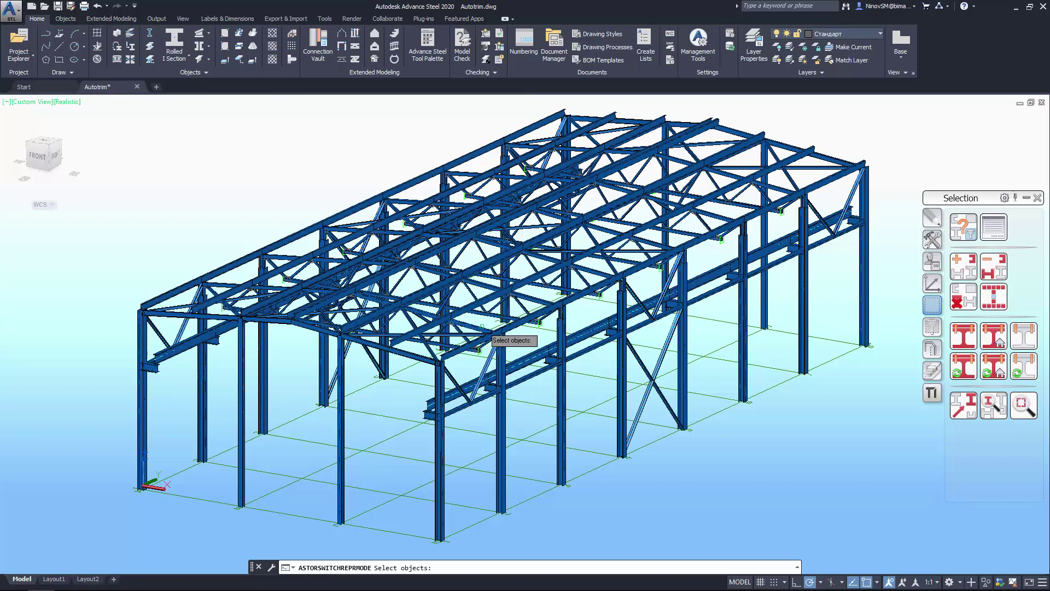
click(491, 339)
key(Return)
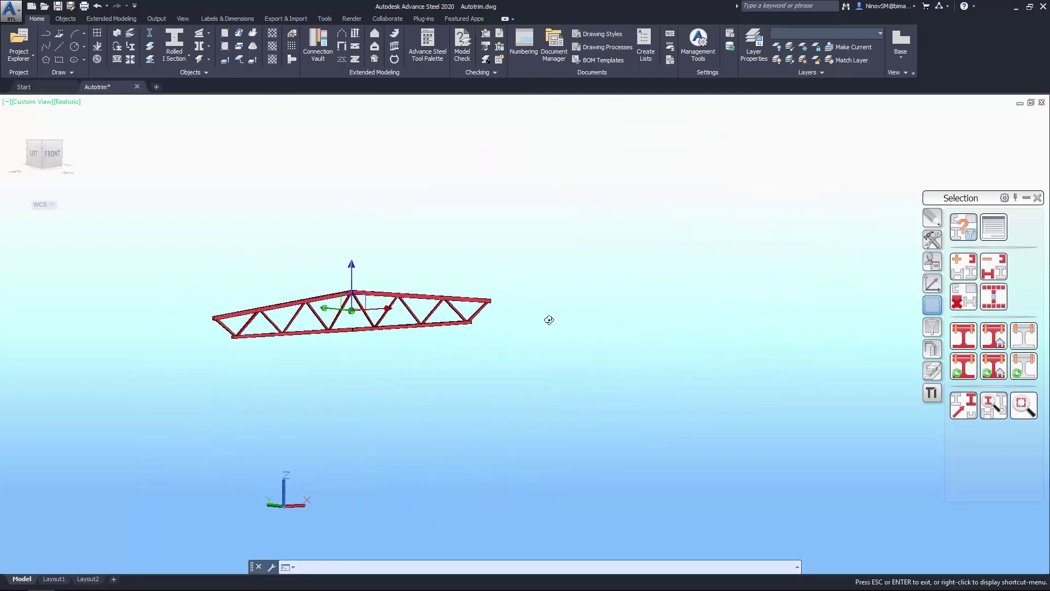
key(Escape)
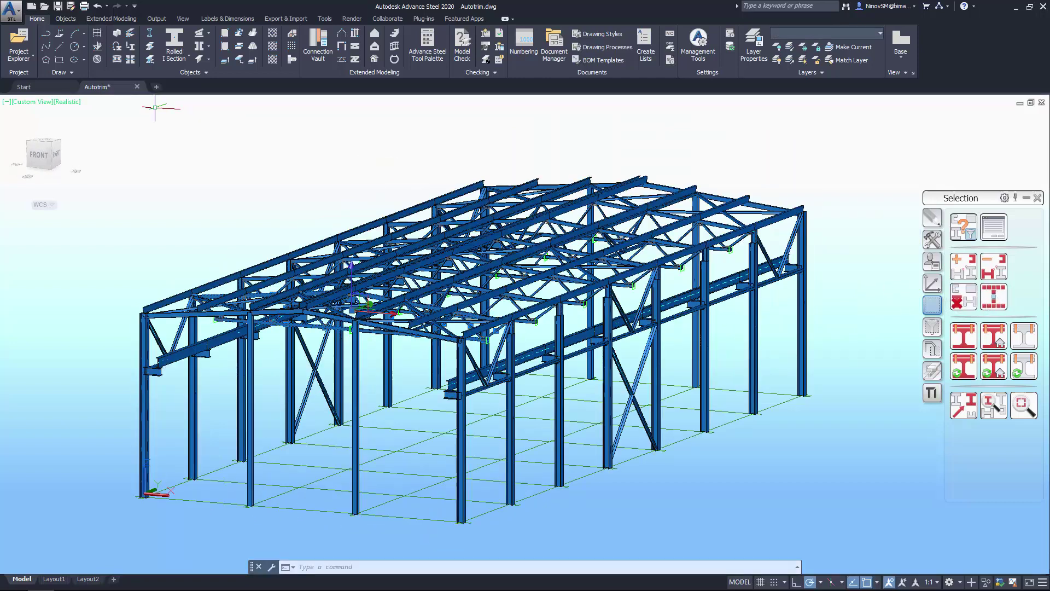
click(44, 153)
click(49, 101)
click(81, 131)
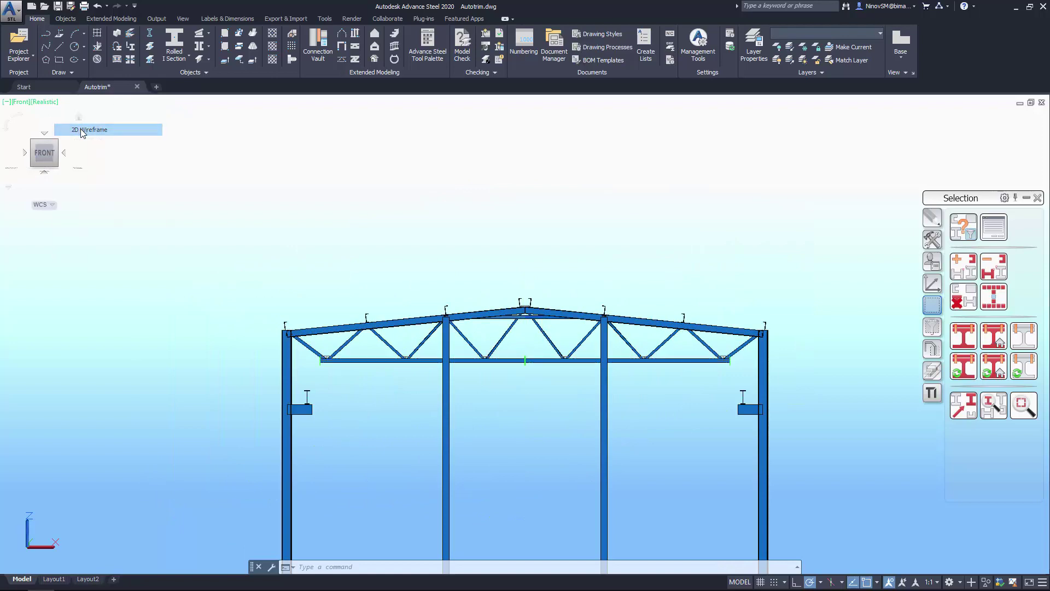
scroll(329, 364, up, 3)
scroll(340, 277, up, 2)
scroll(498, 391, down, 1)
scroll(498, 392, up, 2)
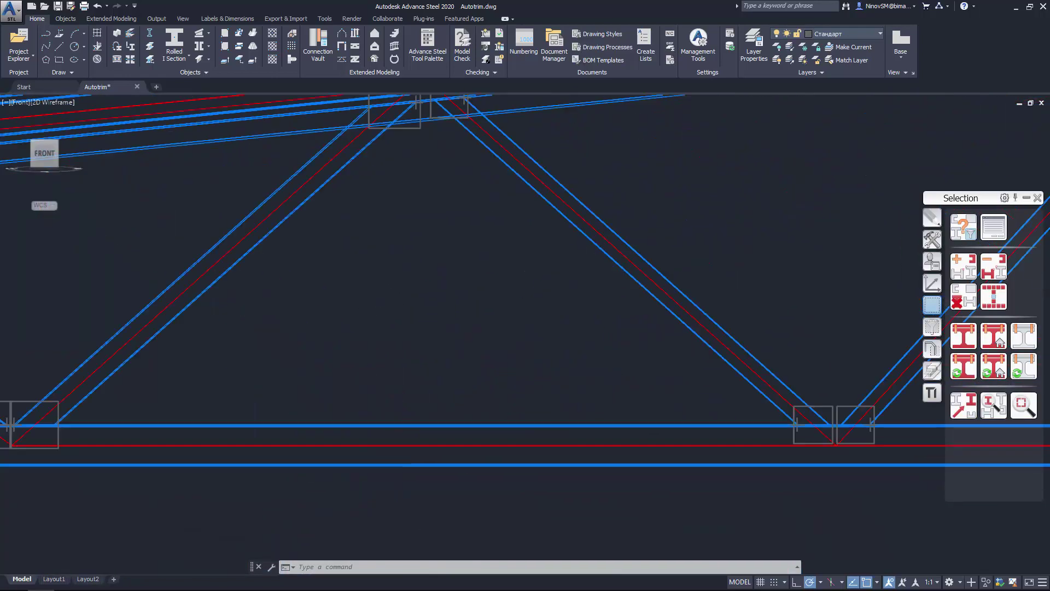
scroll(587, 329, down, 2)
middle_drag(586, 328, 104, 320)
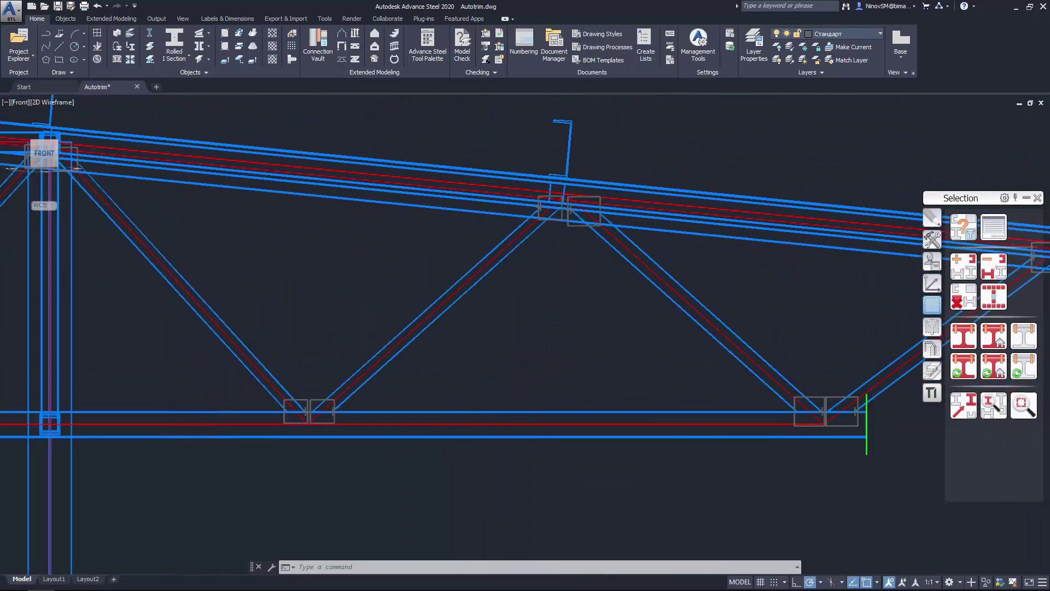
middle_drag(870, 343, 575, 348)
click(58, 102)
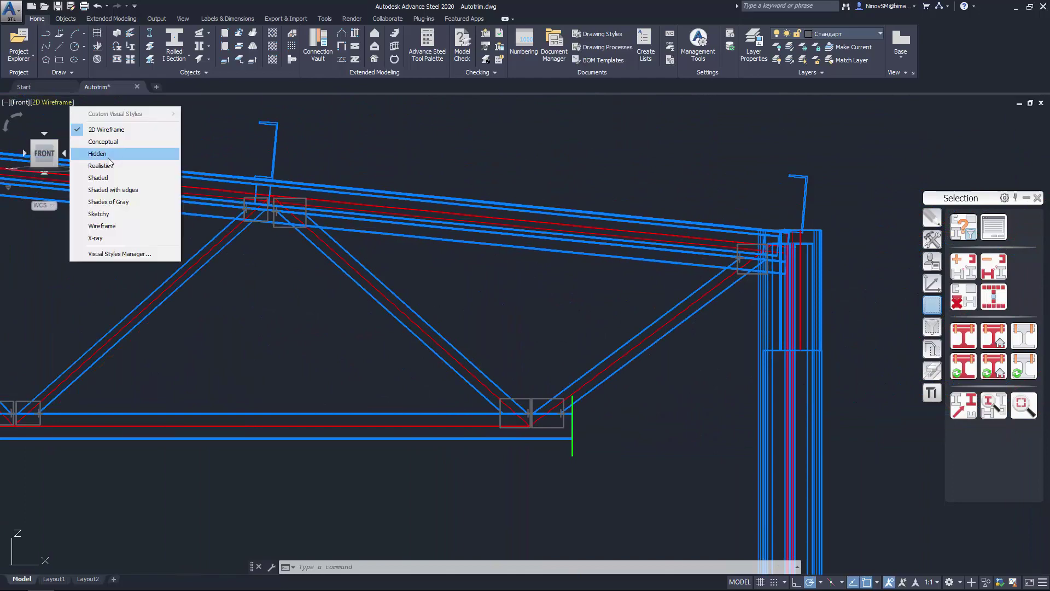
click(107, 165)
click(57, 140)
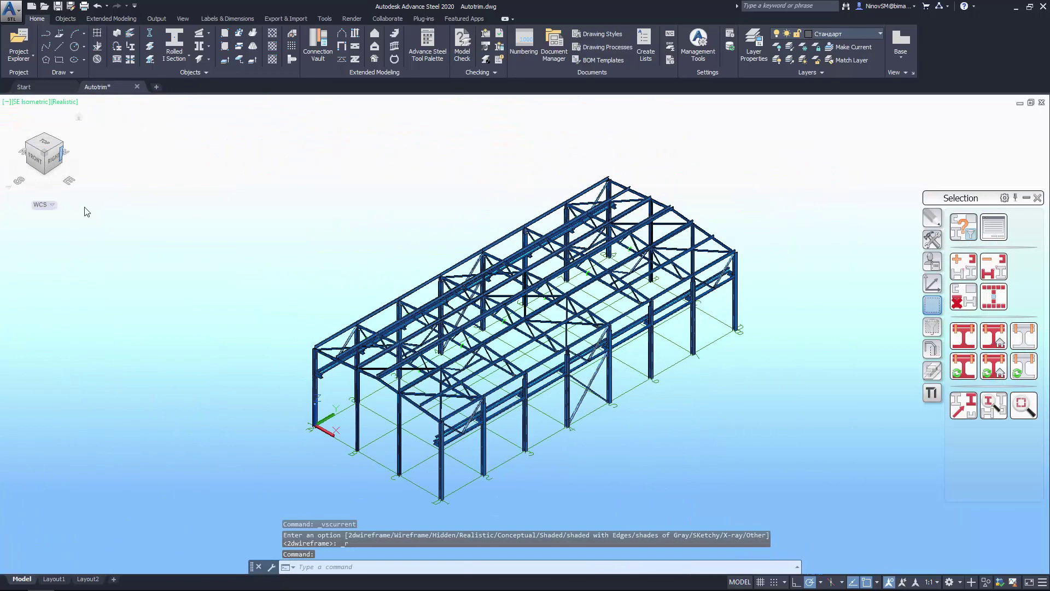
Reopen Titan Auto trim and load the saved set of trim rules.
click(933, 393)
click(1024, 329)
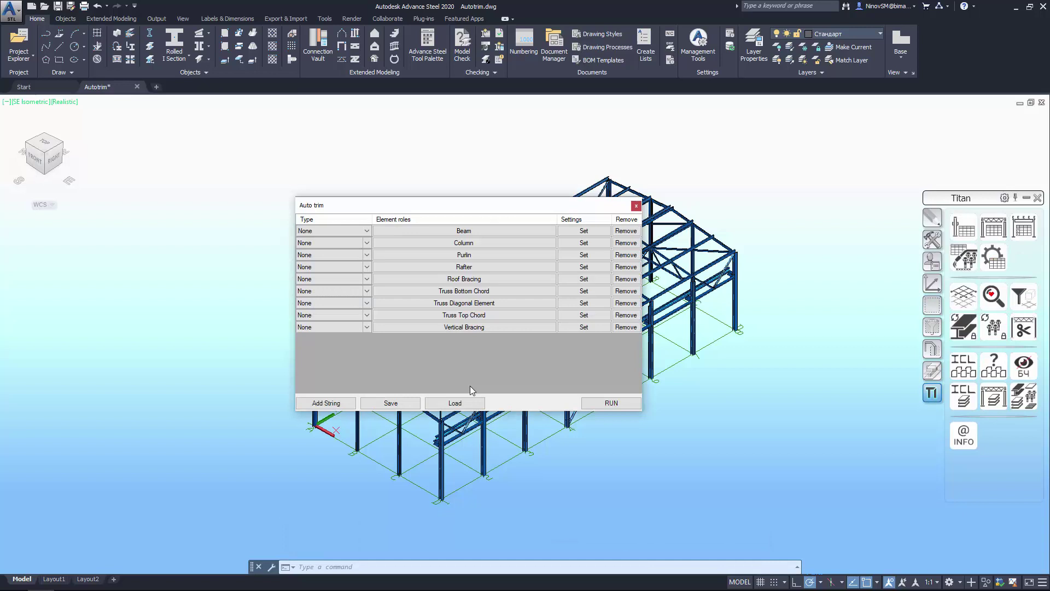
click(472, 405)
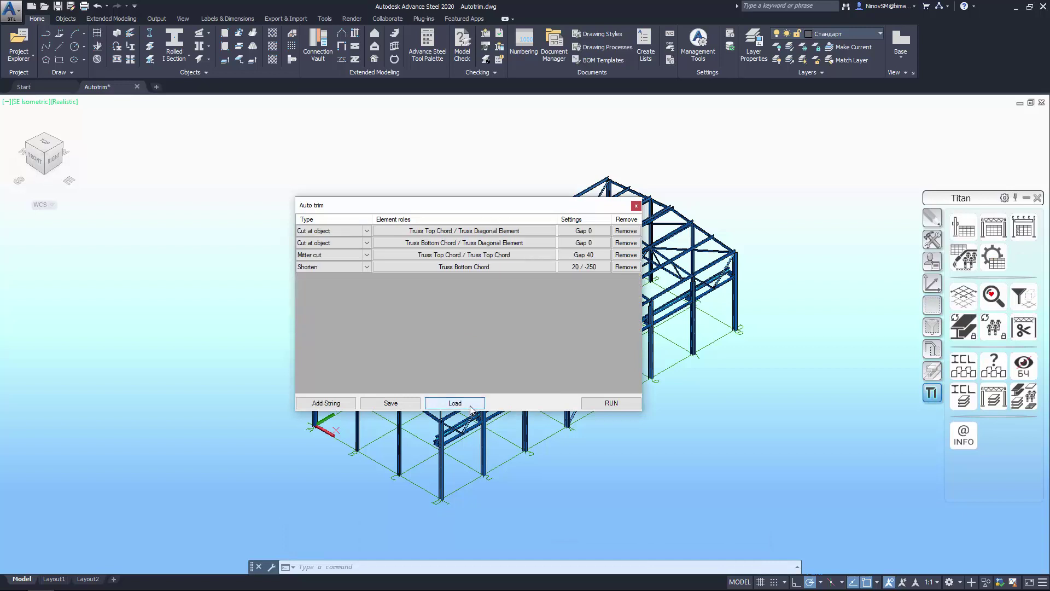
click(463, 397)
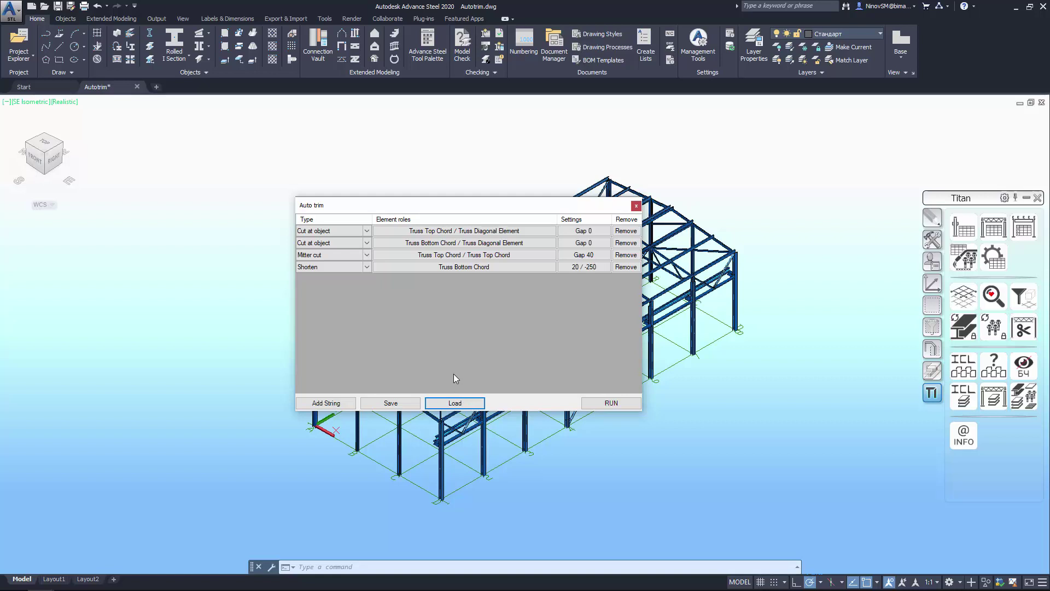
Add two rule rows and make the first a Shorten rule for Vertical Bracing.
click(332, 406)
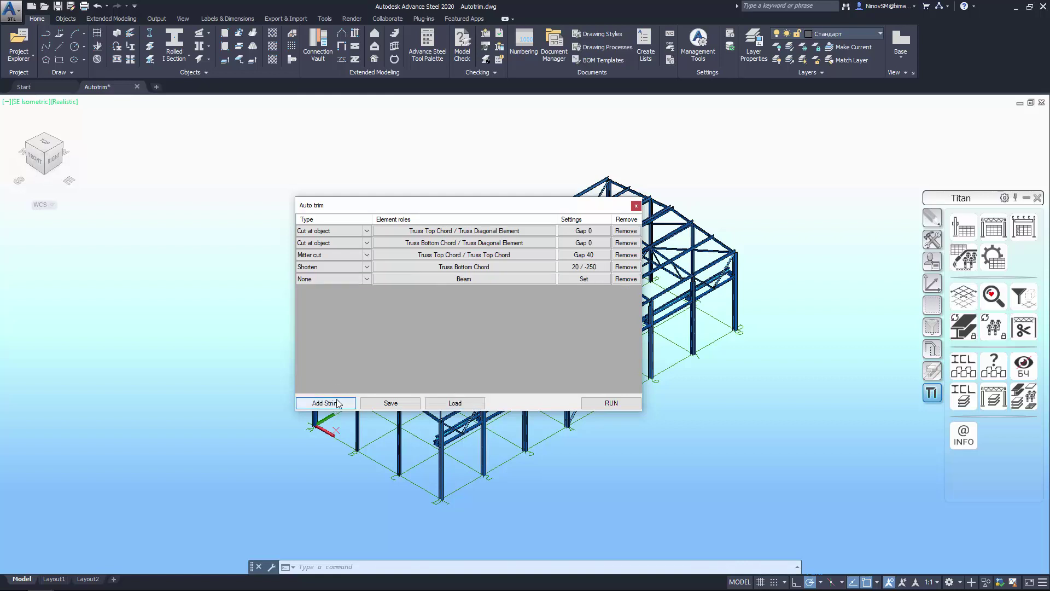
click(369, 282)
click(332, 338)
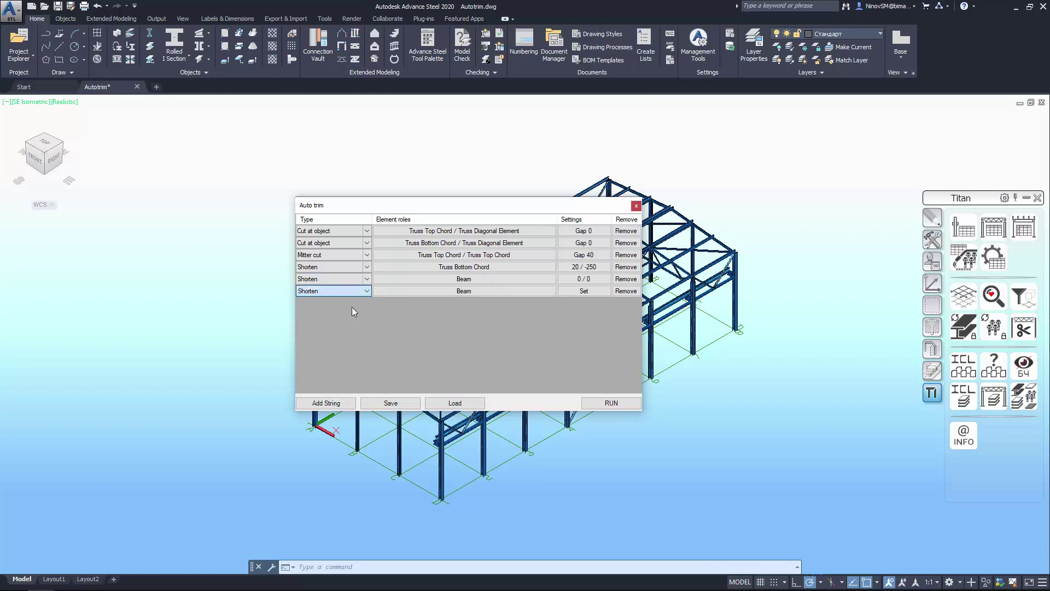
click(452, 282)
click(619, 293)
click(547, 360)
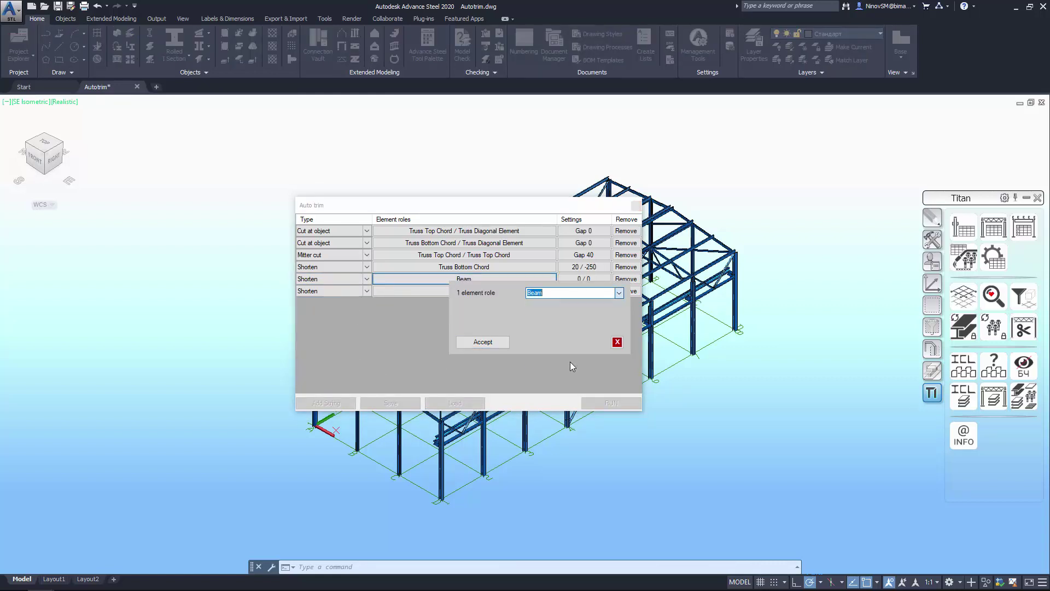
click(483, 341)
Apply the sixth rule to Roof Bracing.
click(464, 291)
click(649, 303)
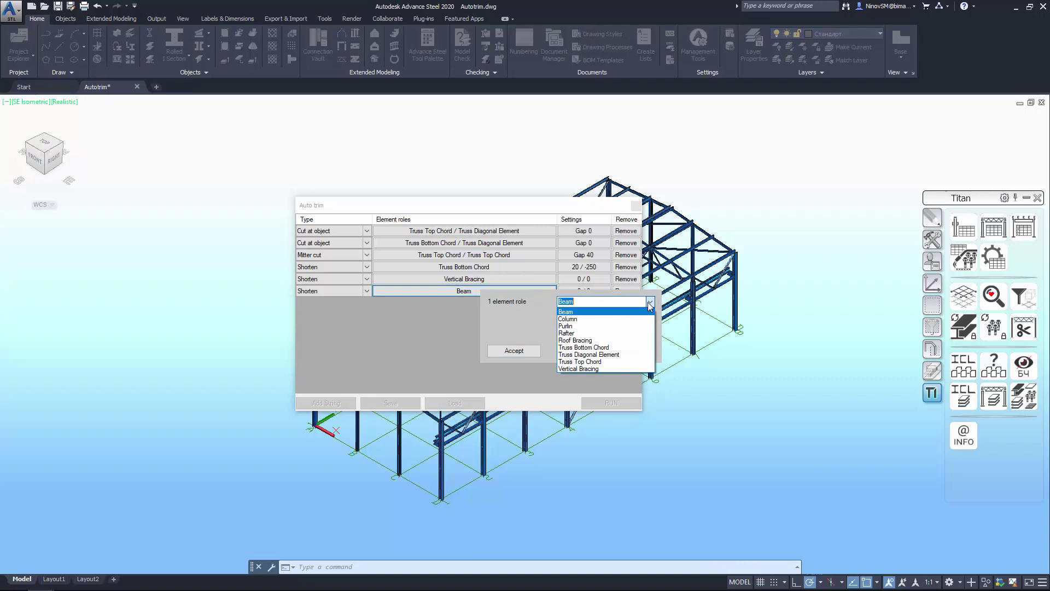
click(598, 312)
click(515, 350)
Shorten Vertical Bracing and Roof Bracing by 300 at both start and end.
click(586, 279)
text(300)
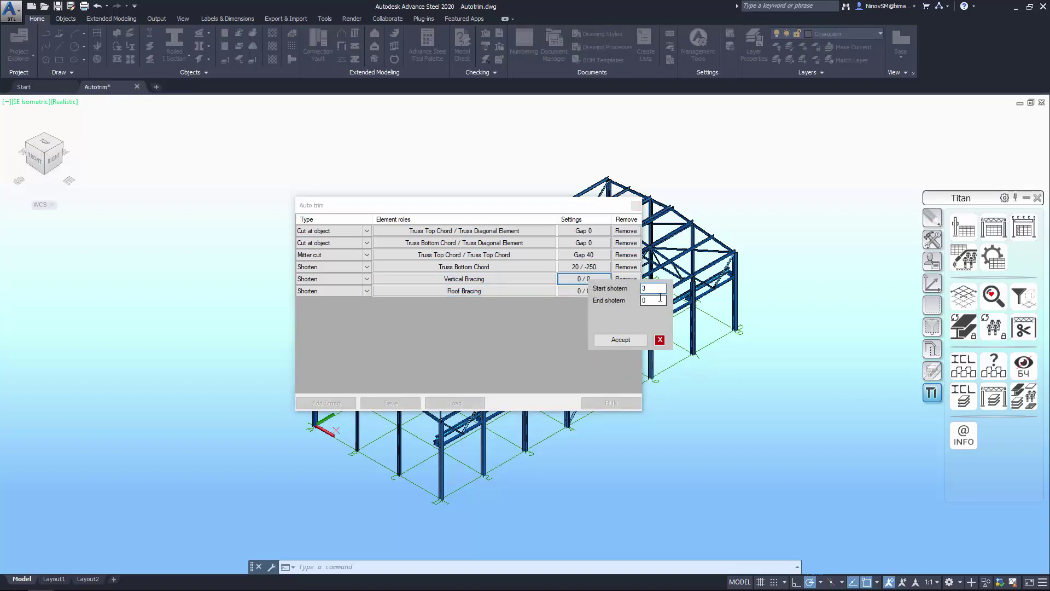
key(Tab)
text(300)
click(620, 339)
click(600, 297)
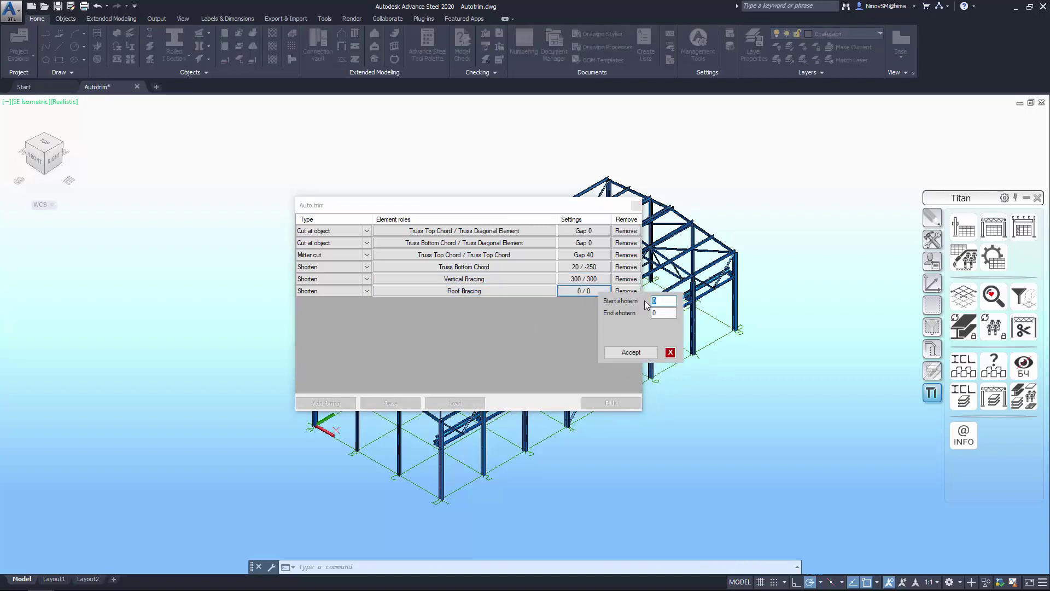
text(300)
click(630, 352)
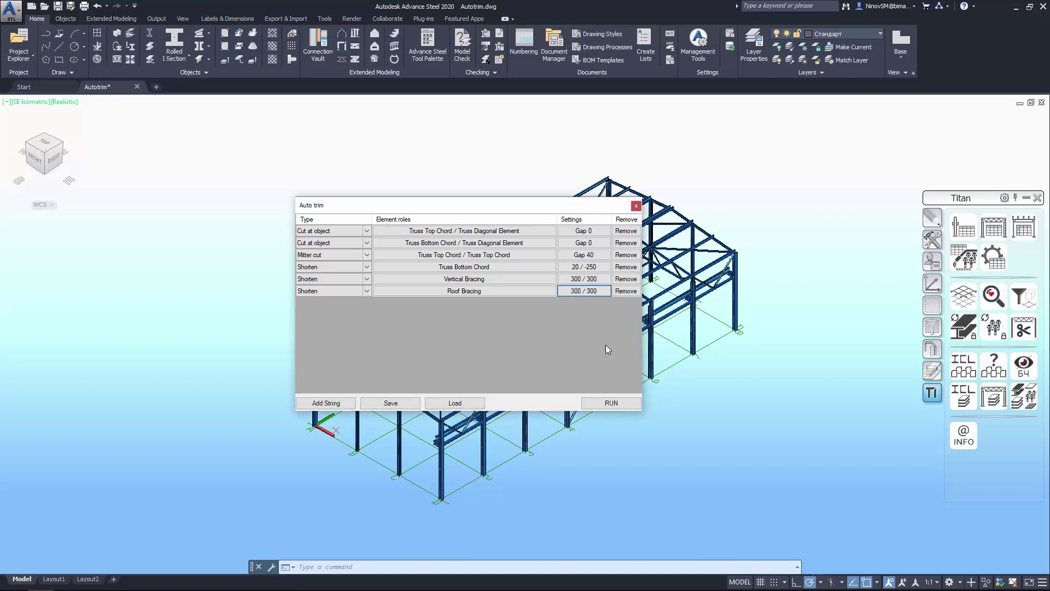
Set a rule to cut columns at the rafter web with a gap of 10.
shift+middle_drag(211, 351, 60, 351)
scroll(183, 361, up, 5)
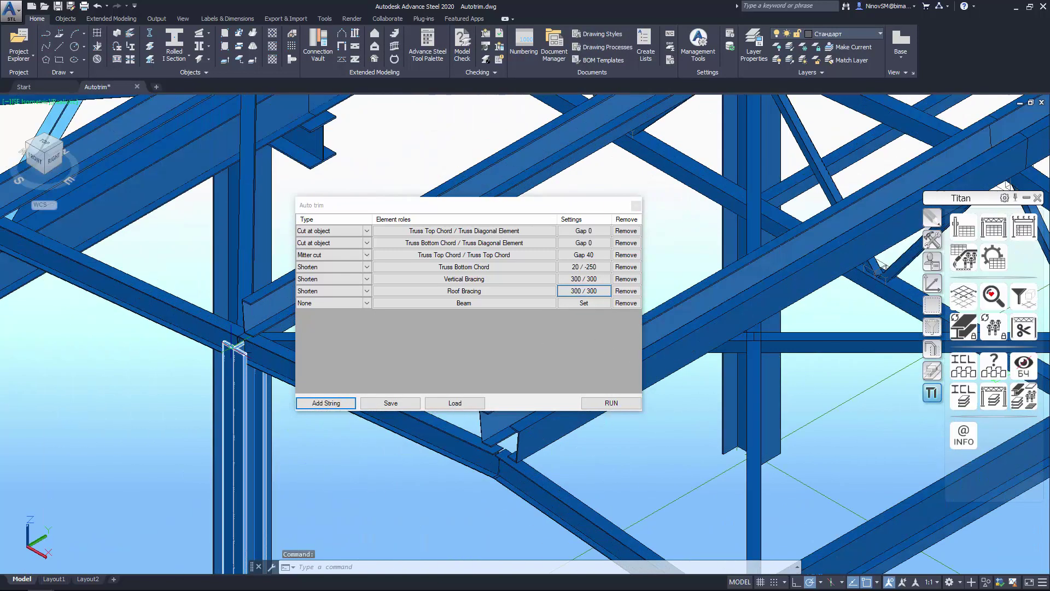
scroll(192, 369, up, 3)
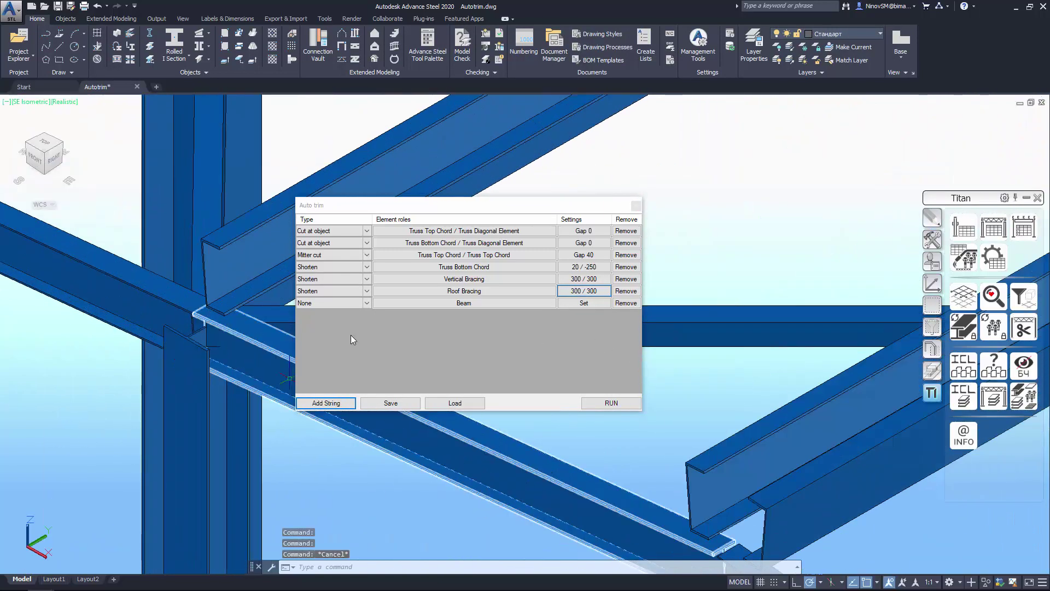
click(368, 302)
click(311, 333)
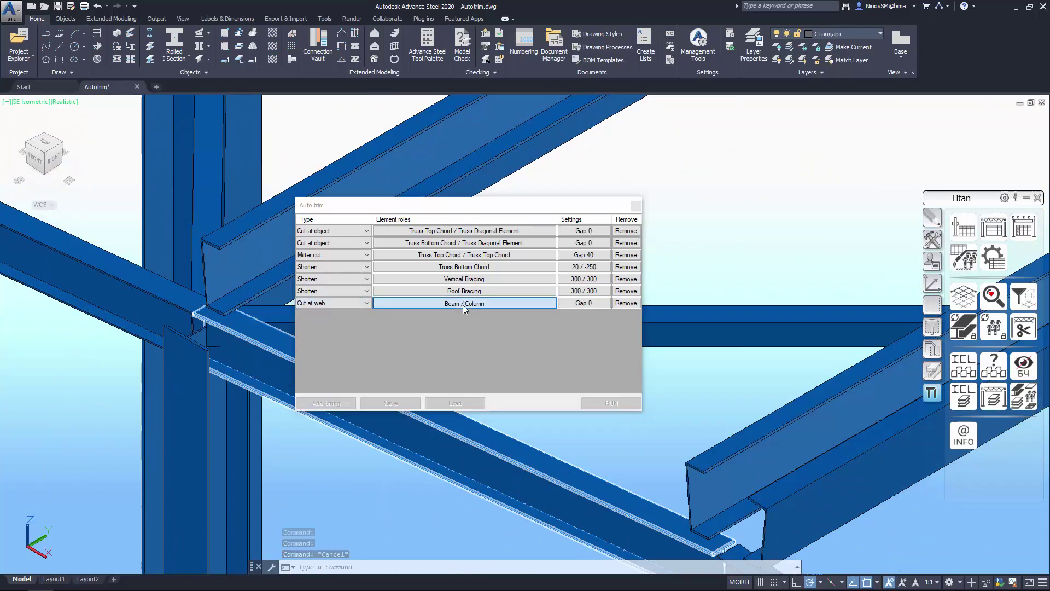
click(463, 305)
click(622, 319)
click(606, 334)
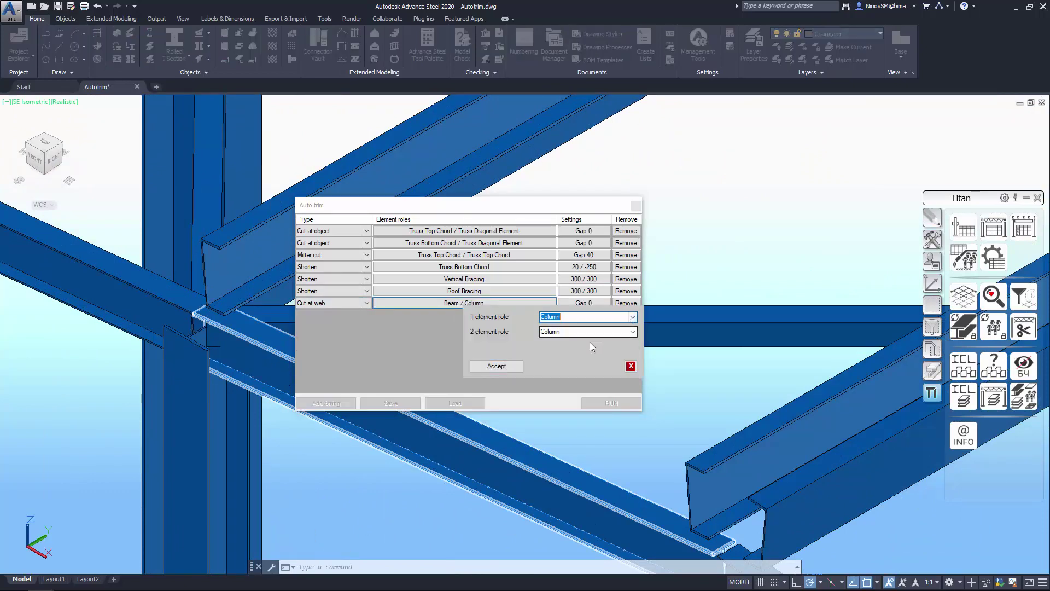
click(633, 334)
click(575, 365)
click(496, 366)
click(587, 306)
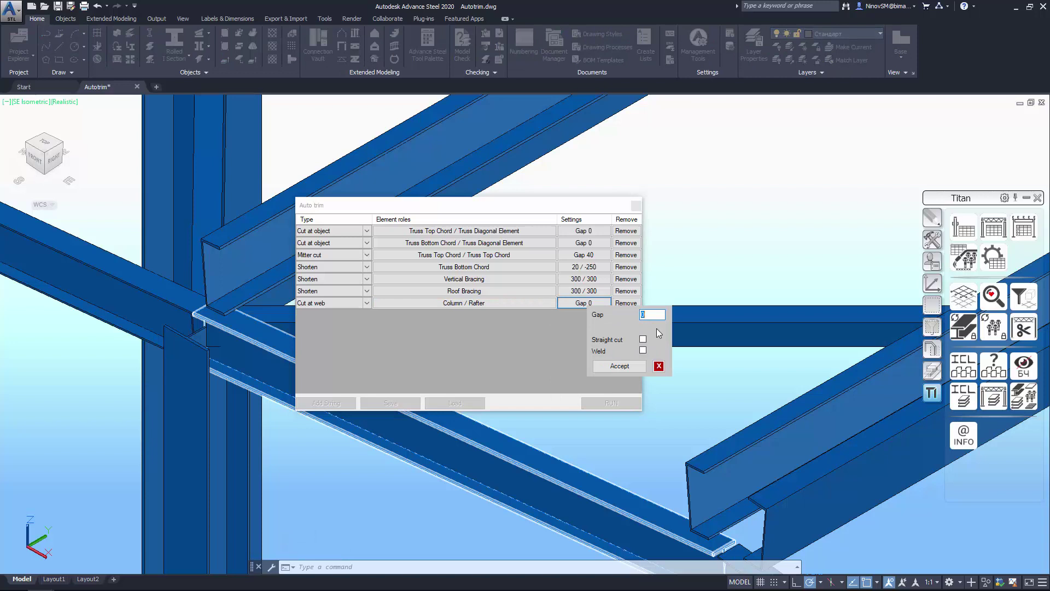
text(10)
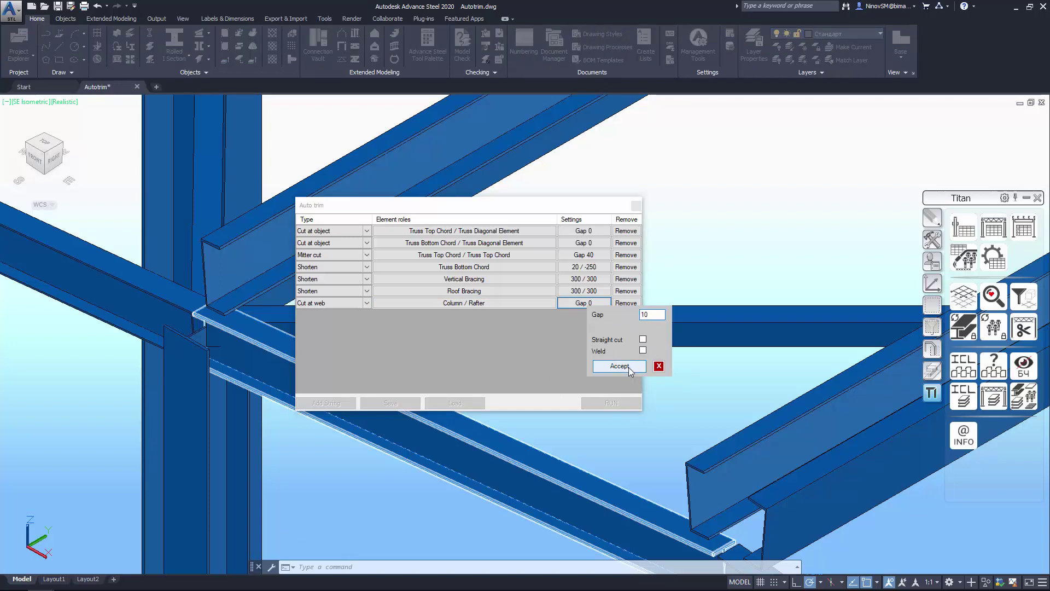
click(622, 366)
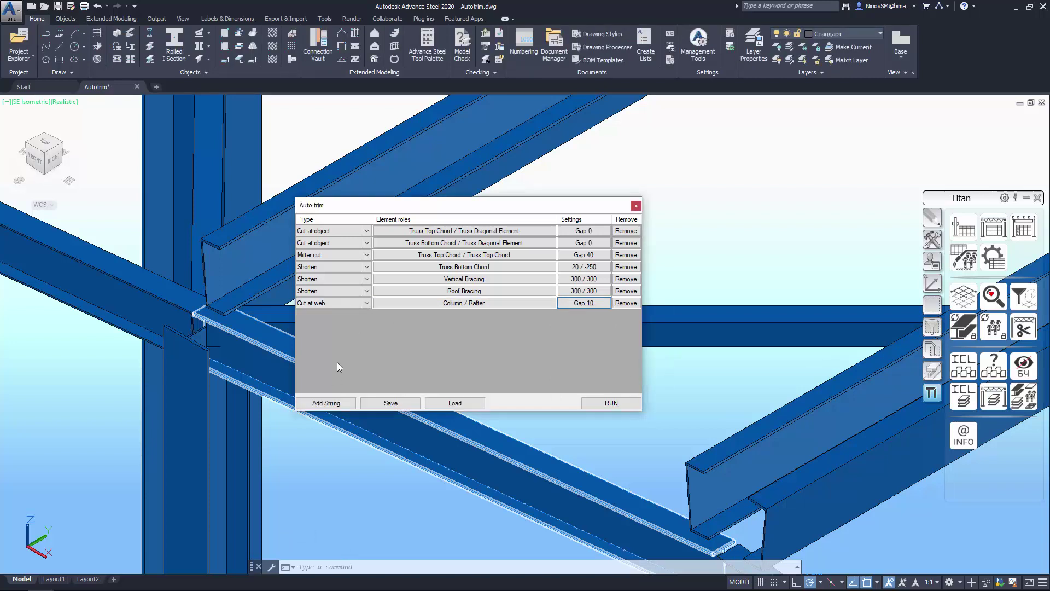
Add a Cut at object rule for Column / Beam, keeping gap 0.
click(334, 403)
click(367, 313)
click(343, 333)
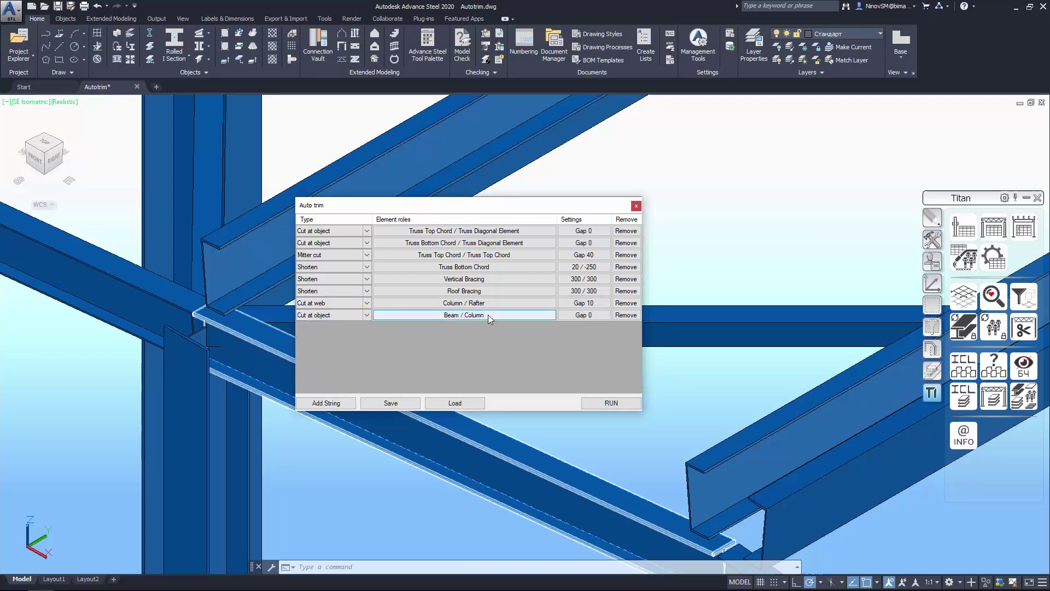
click(488, 315)
click(658, 327)
click(607, 349)
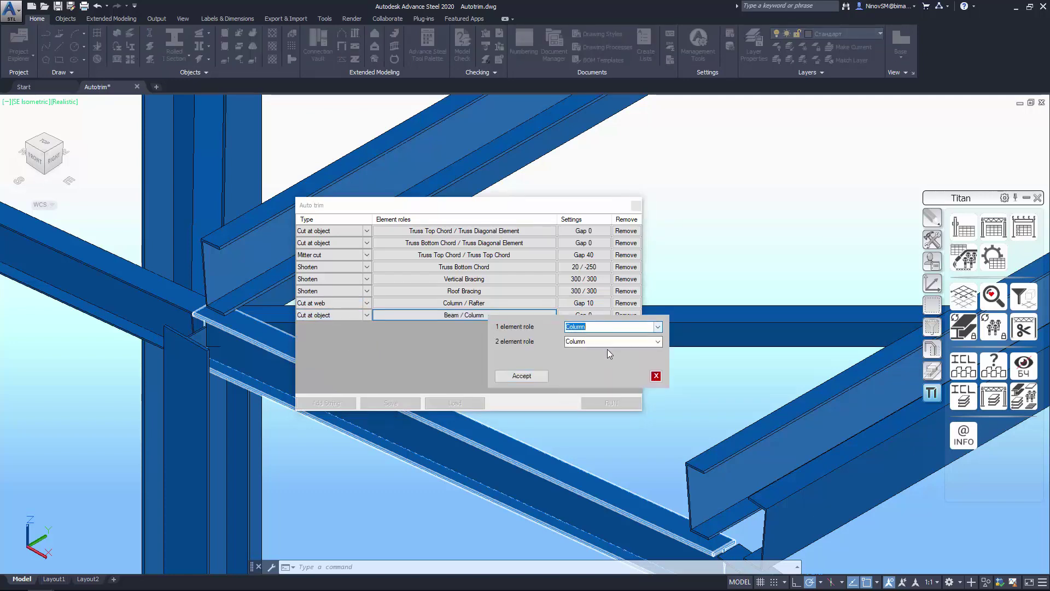
click(659, 342)
click(608, 367)
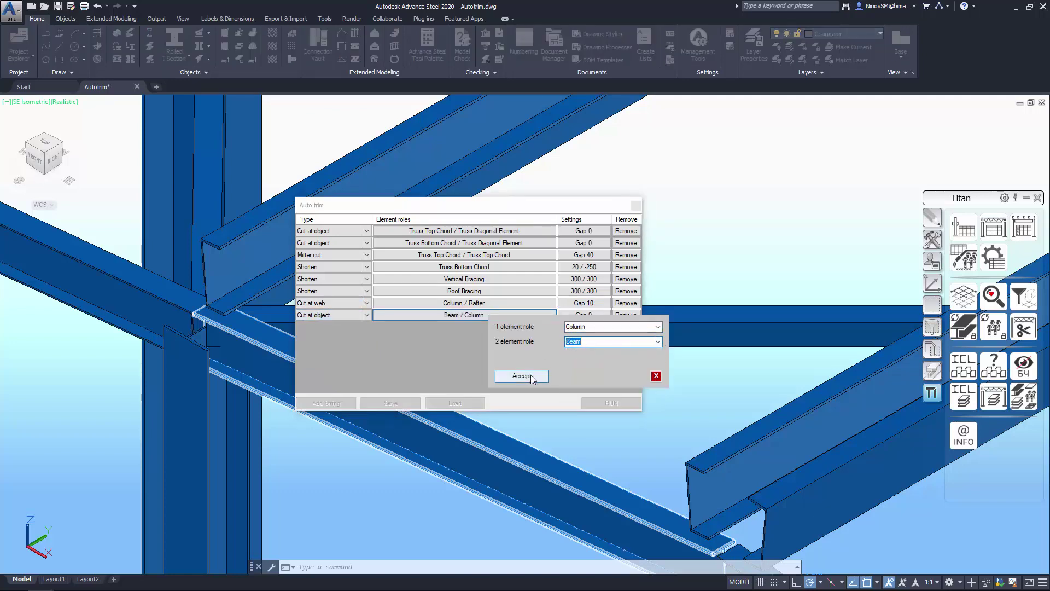
click(522, 377)
click(593, 315)
click(625, 375)
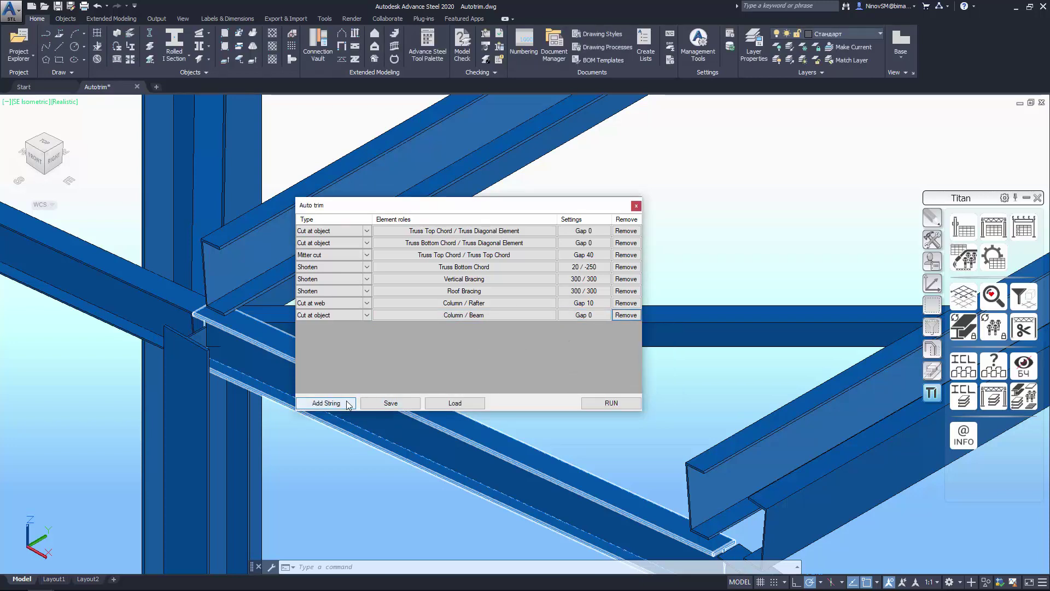
Add a Cut at object rule for Column / Truss Top Chord with gap 20.
click(326, 403)
click(367, 328)
click(488, 328)
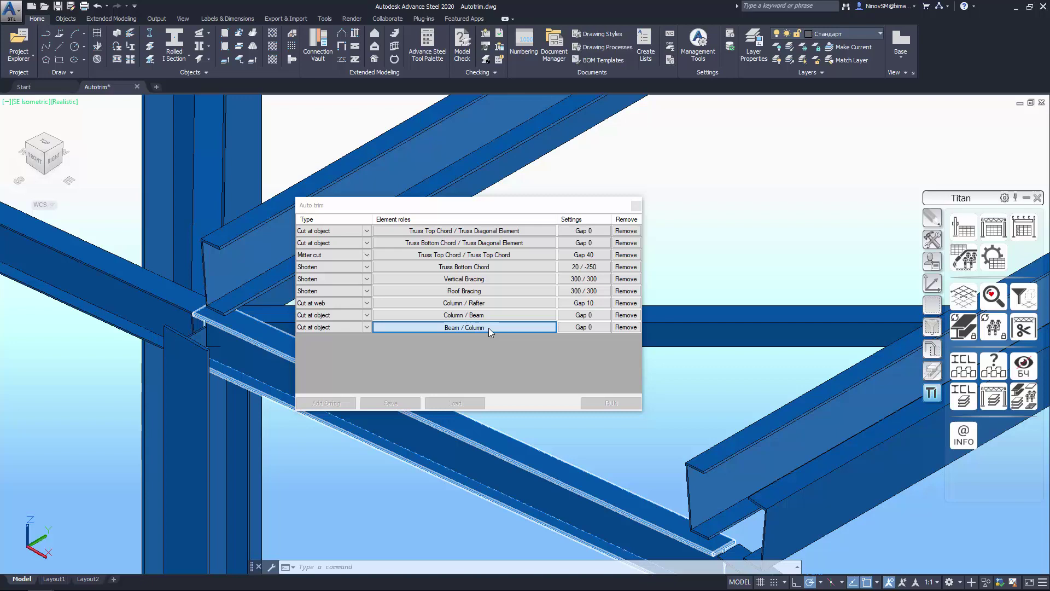
click(658, 339)
click(657, 360)
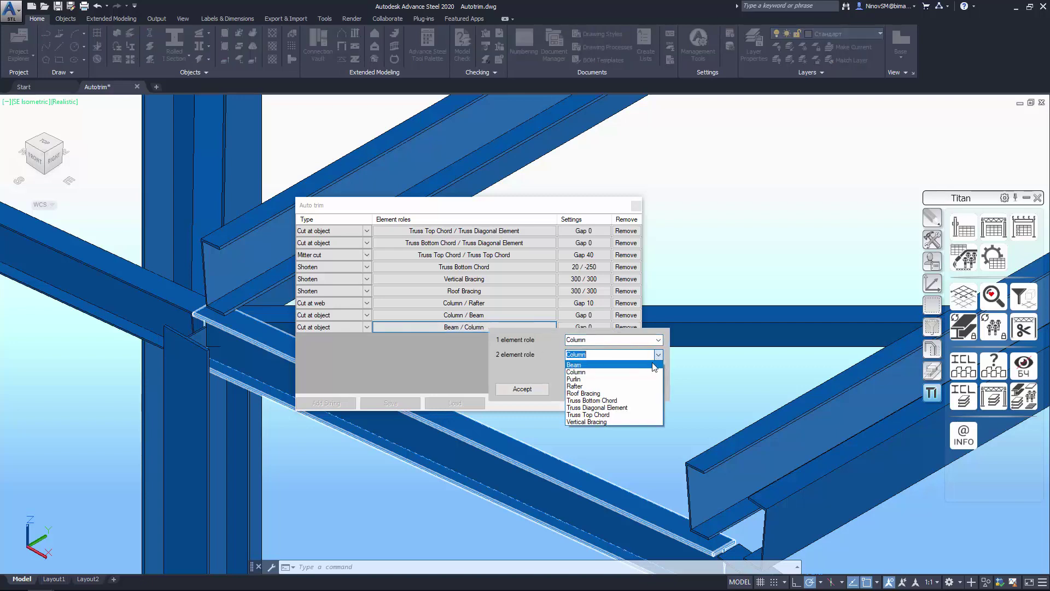
click(607, 393)
click(522, 389)
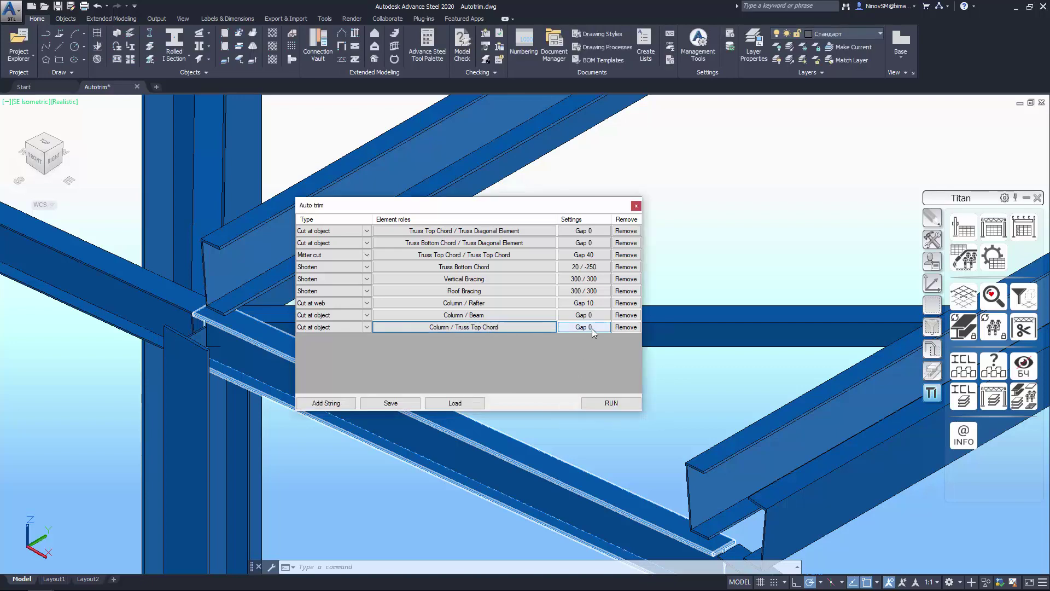
click(584, 327)
text(20)
click(636, 392)
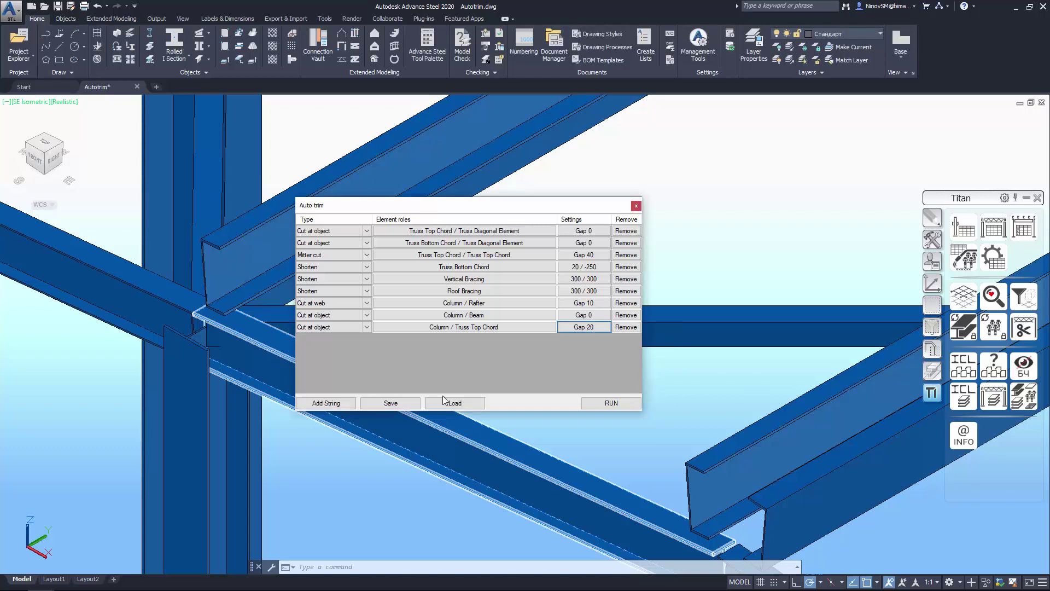
Add a Cut at object rule for Purlin / Column with gap 10.
click(346, 404)
click(367, 339)
click(311, 358)
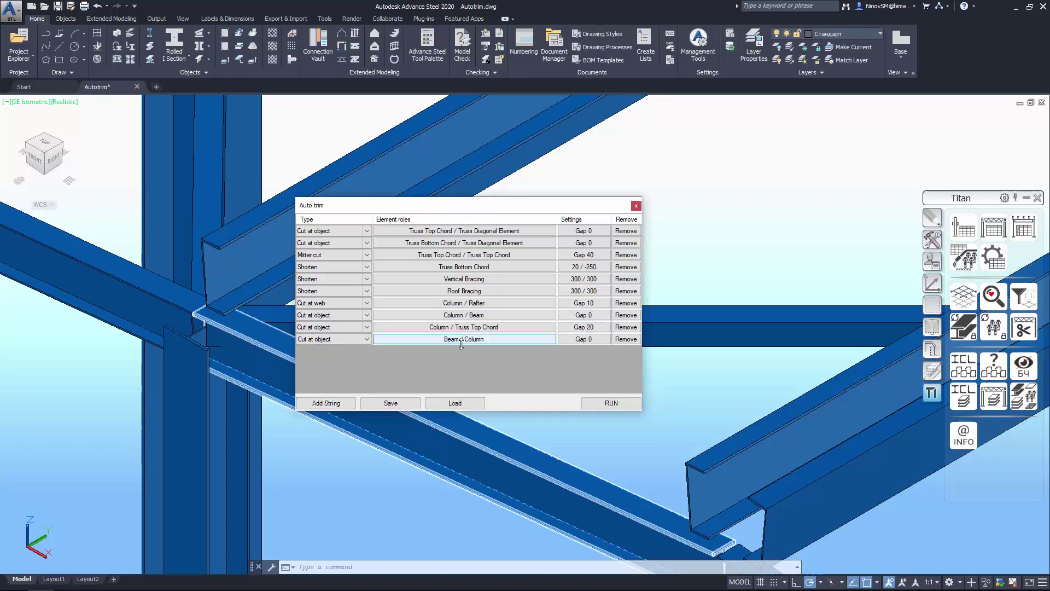
click(464, 339)
click(633, 353)
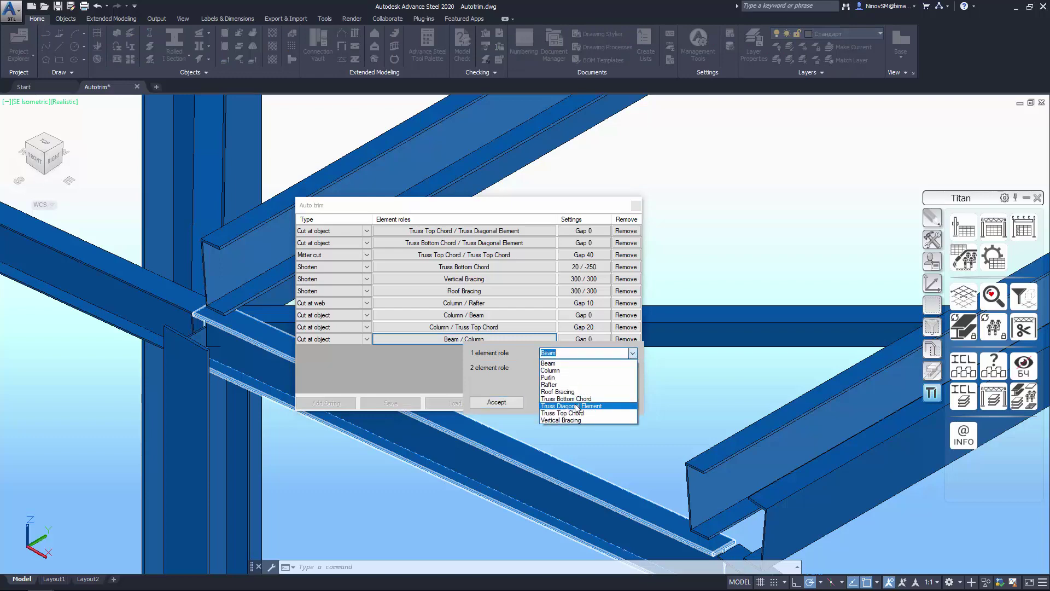
click(620, 377)
click(496, 403)
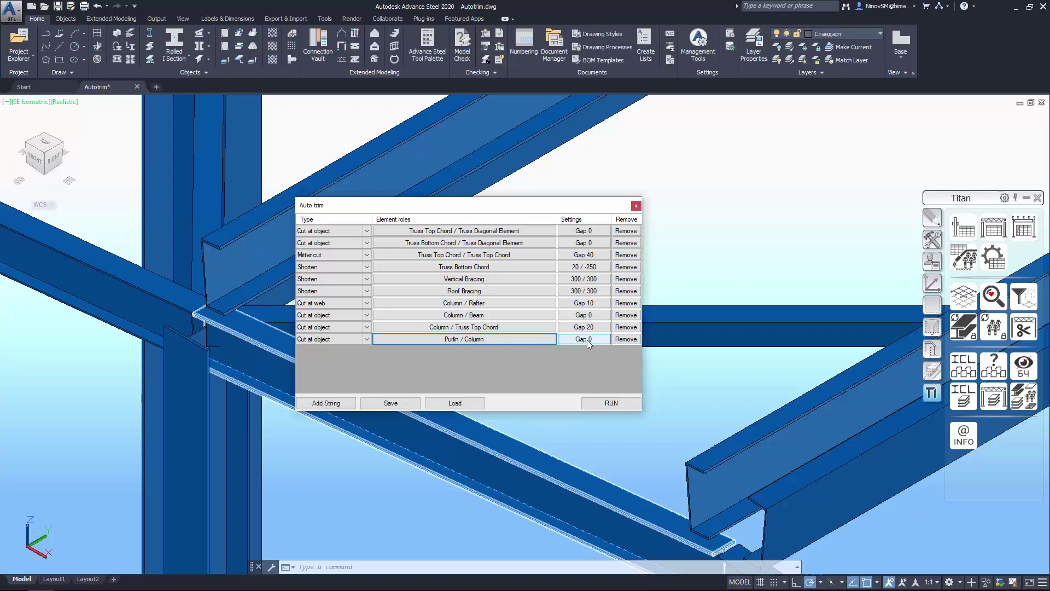
click(583, 338)
text(10)
click(620, 400)
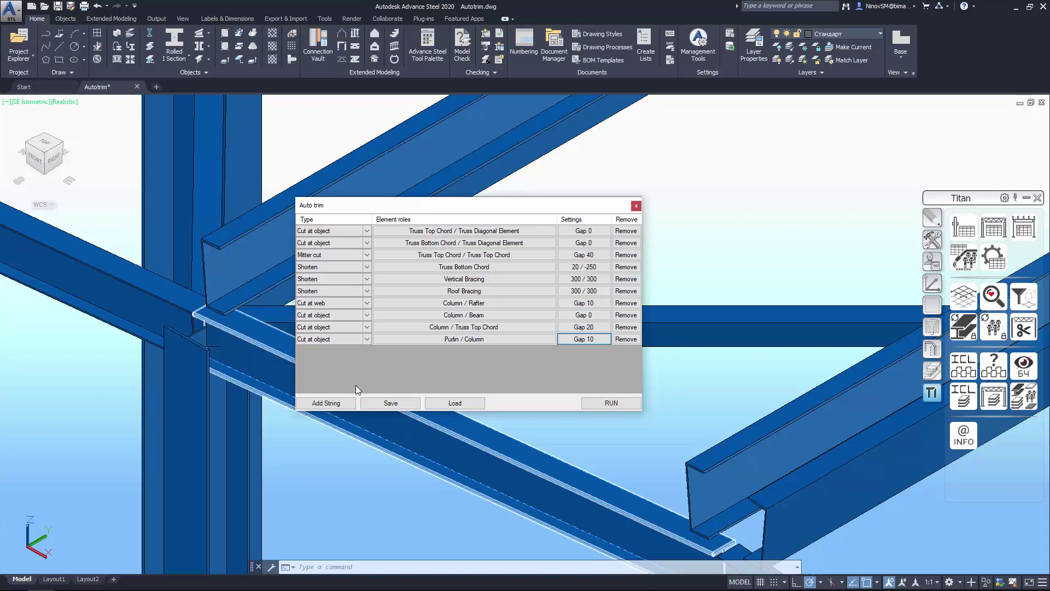
Add a new Mitter cut row with roles Rafter / Rafter and gap 20.
click(332, 401)
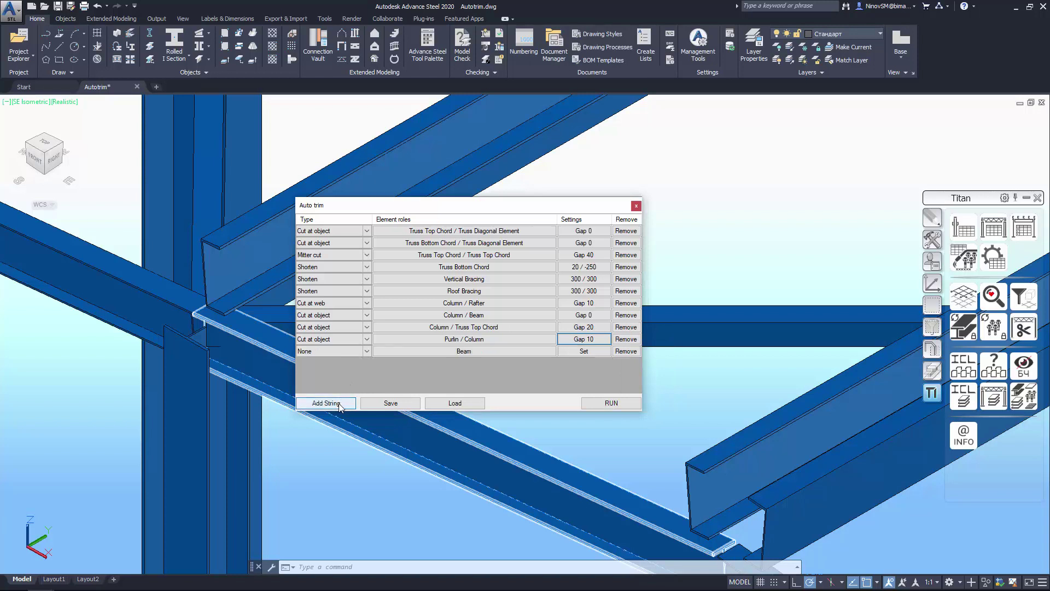
click(367, 350)
click(316, 383)
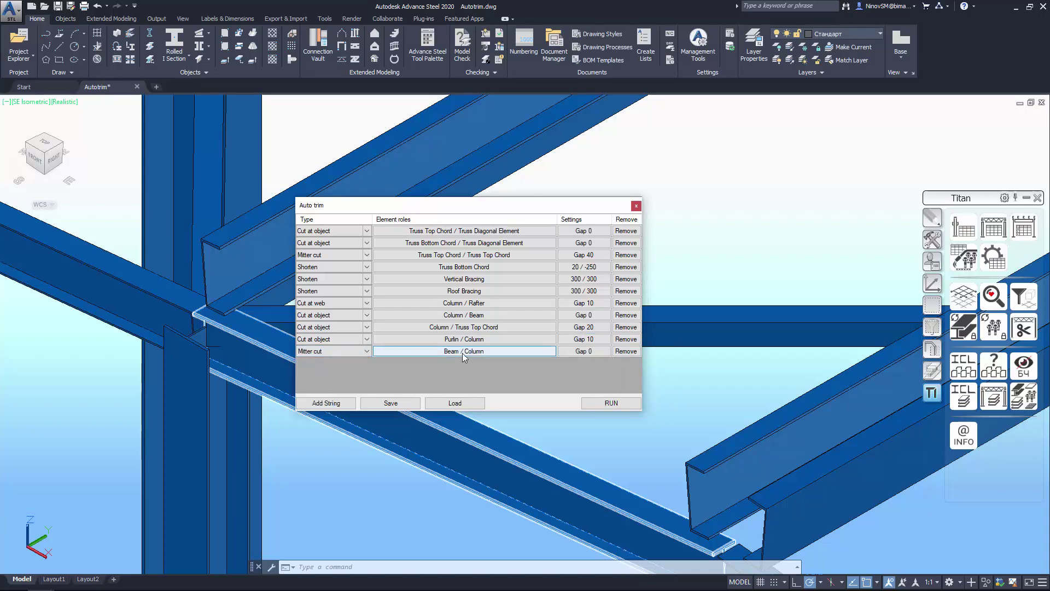
click(484, 352)
click(632, 364)
click(553, 396)
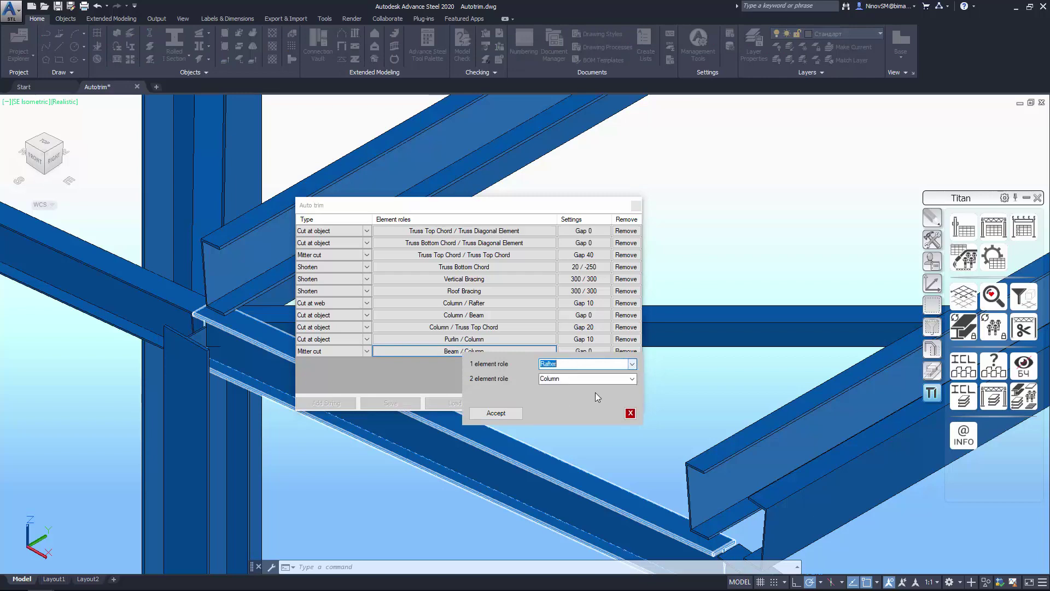
click(632, 380)
click(548, 410)
click(496, 413)
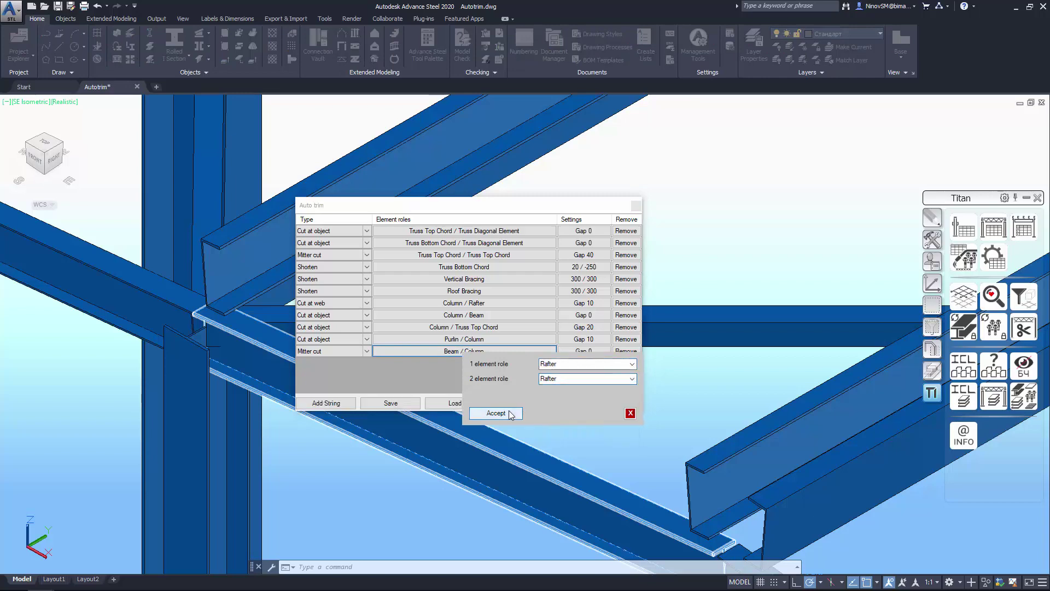
click(587, 356)
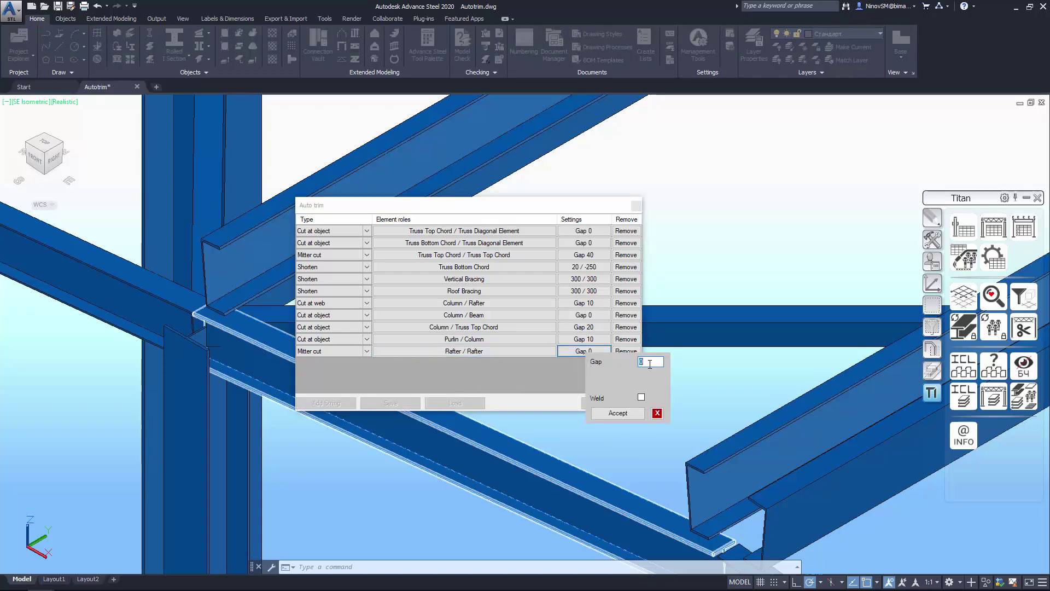
click(622, 413)
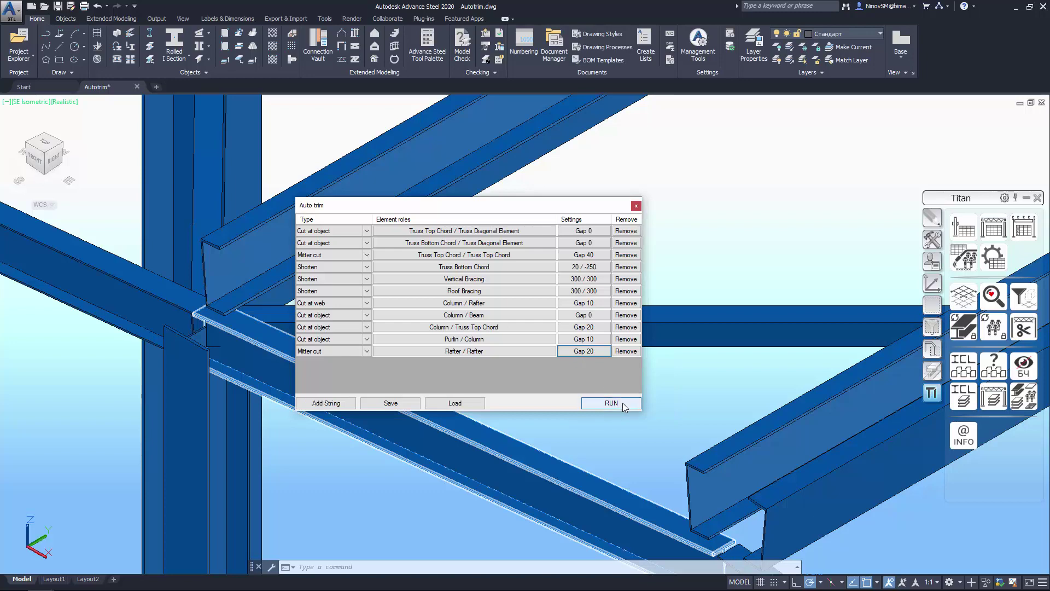
Run all auto-trim rules, view the whole frame, and dismiss the collision check notifications.
click(621, 402)
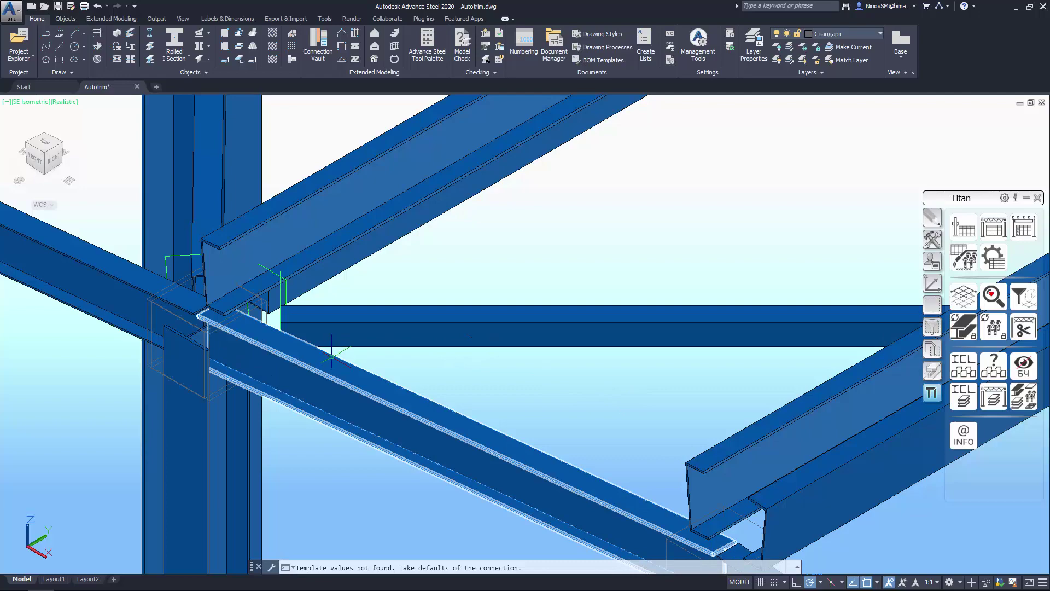
scroll(190, 377, down, 3)
mouse_move(246, 345)
shift+middle_down()
mouse_move(190, 377)
mouse_move(283, 312)
shift+middle_up()
scroll(190, 376, down, 5)
scroll(190, 377, down, 3)
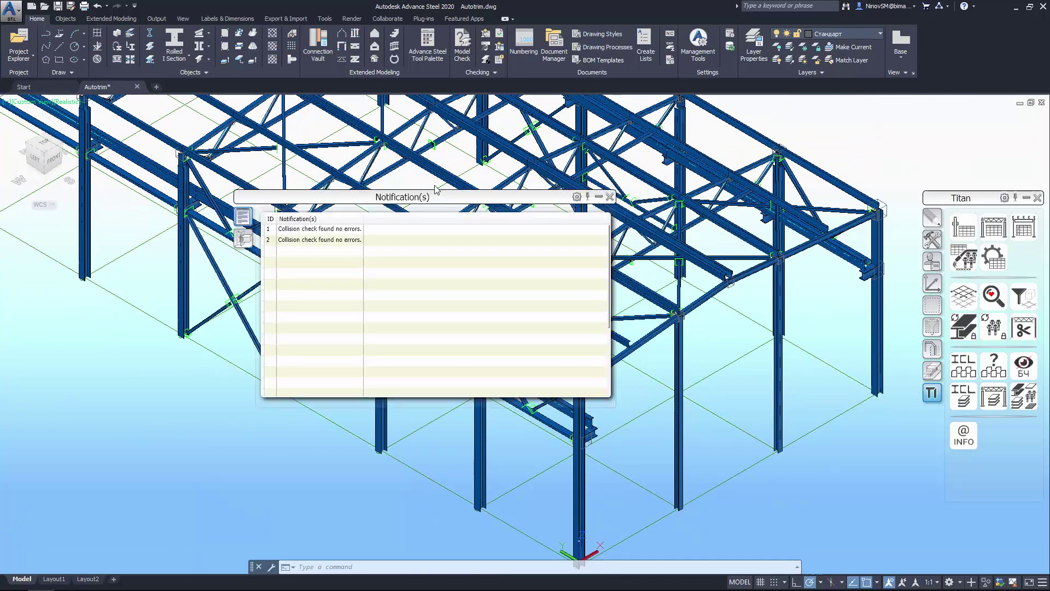
click(609, 197)
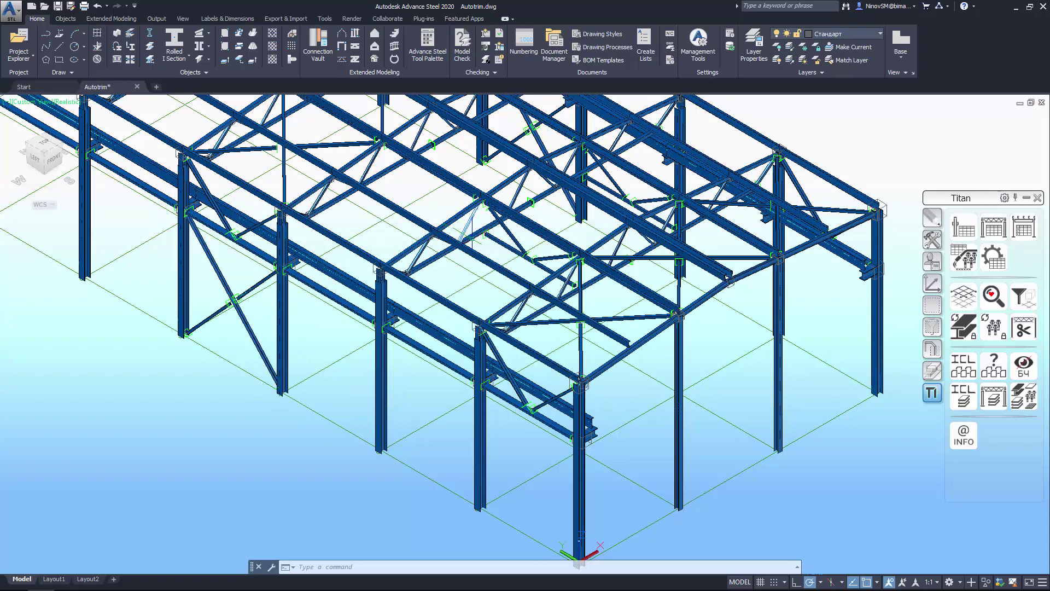
click(673, 247)
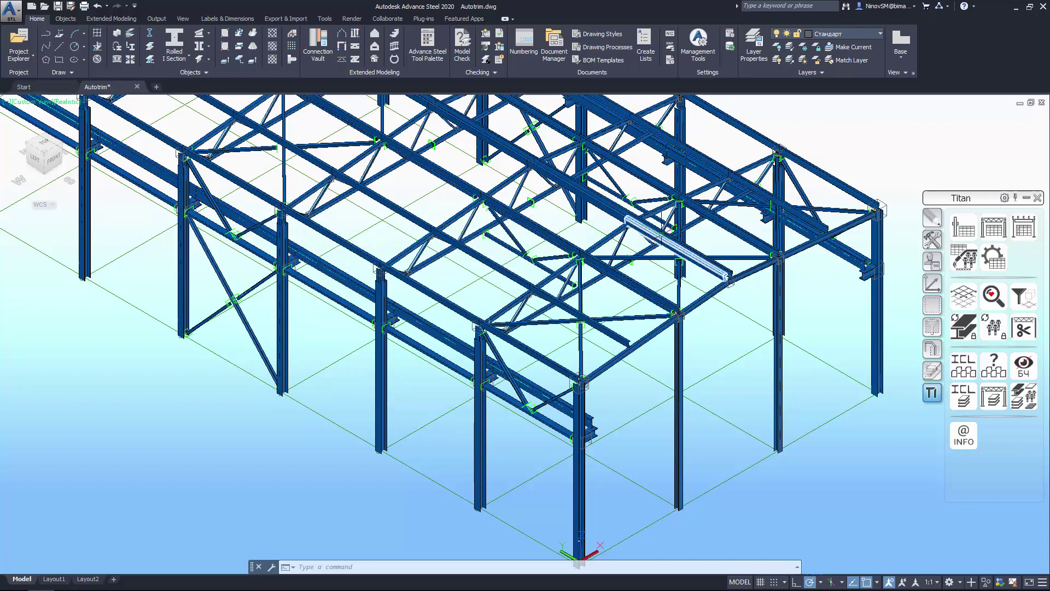
Open the Titan BOM Whole model dialog and show its Metal list.
click(988, 233)
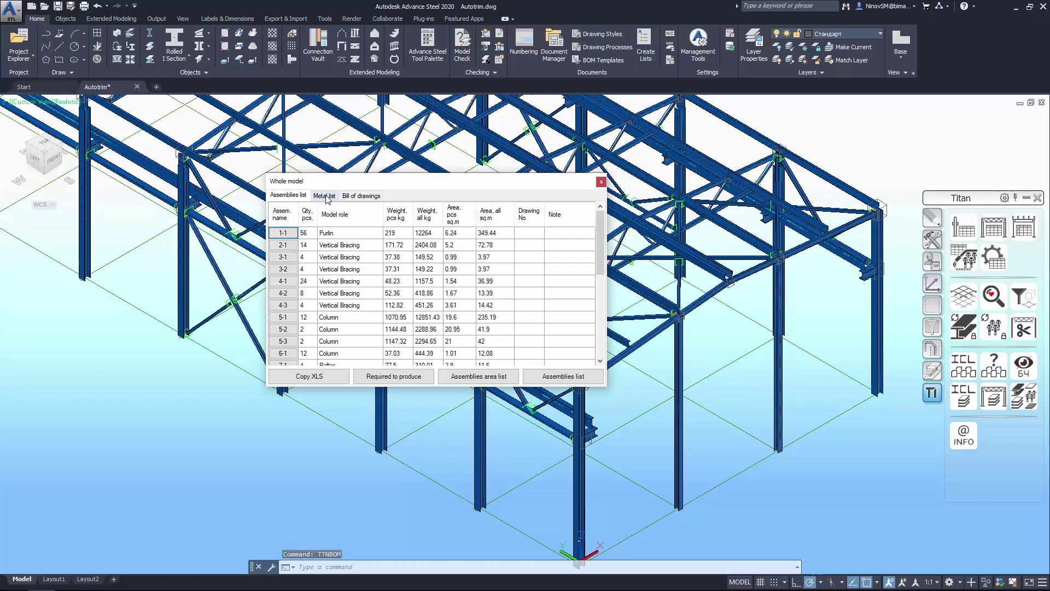
click(324, 195)
mouse_move(602, 231)
mouse_down()
mouse_move(603, 267)
mouse_move(596, 220)
mouse_up()
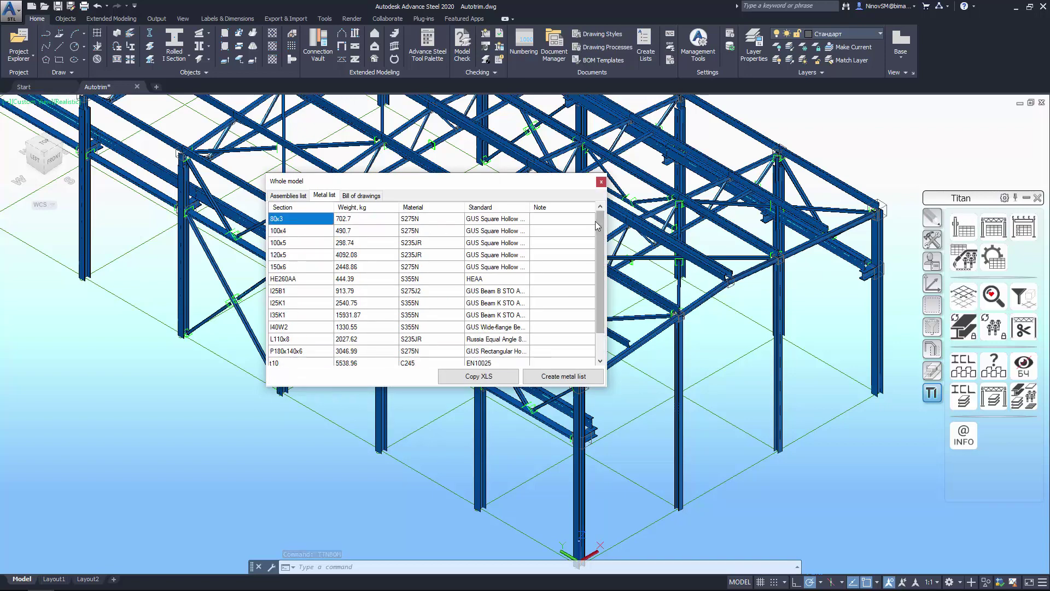